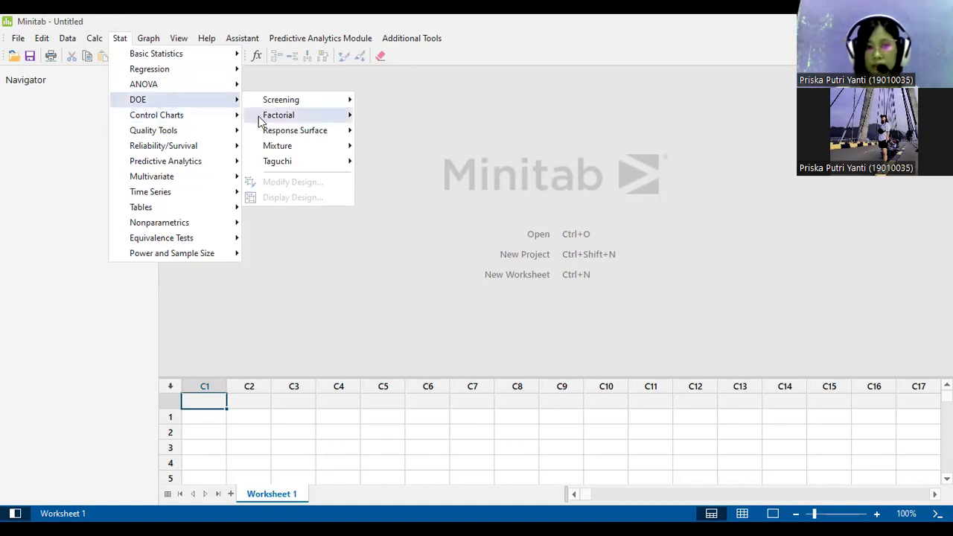
# Start a new 2-level factorial design with default generators and set the number of factors to 5
pyautogui.moveTo(264, 119)
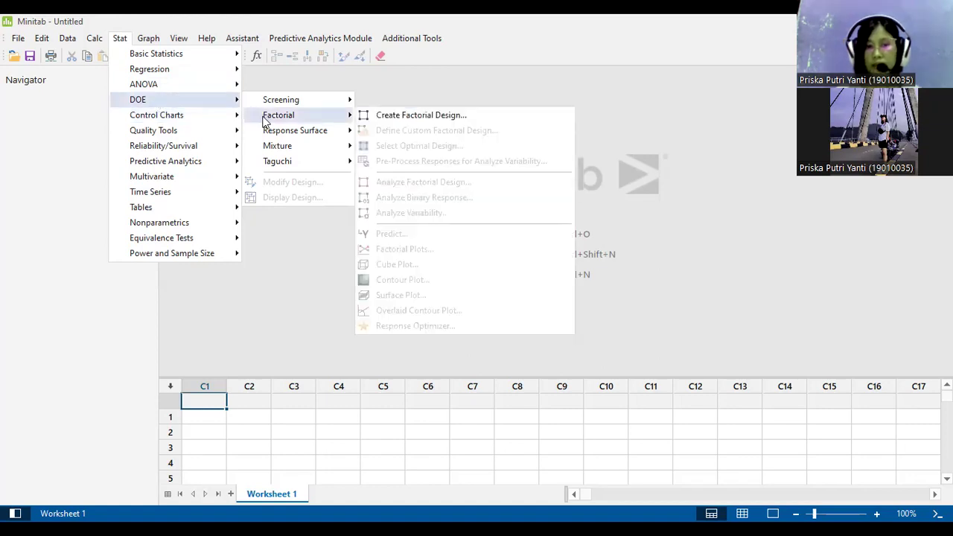
pyautogui.click(381, 117)
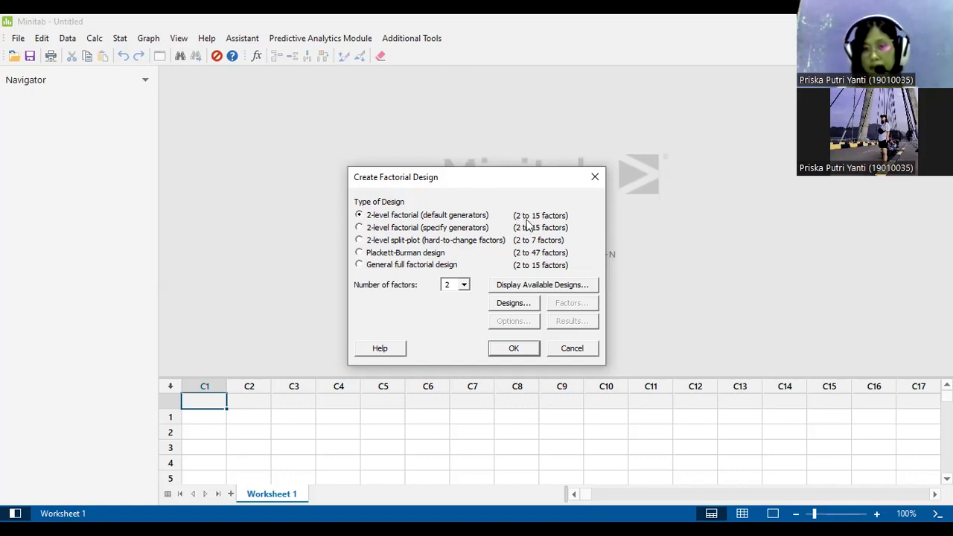
pyautogui.click(464, 286)
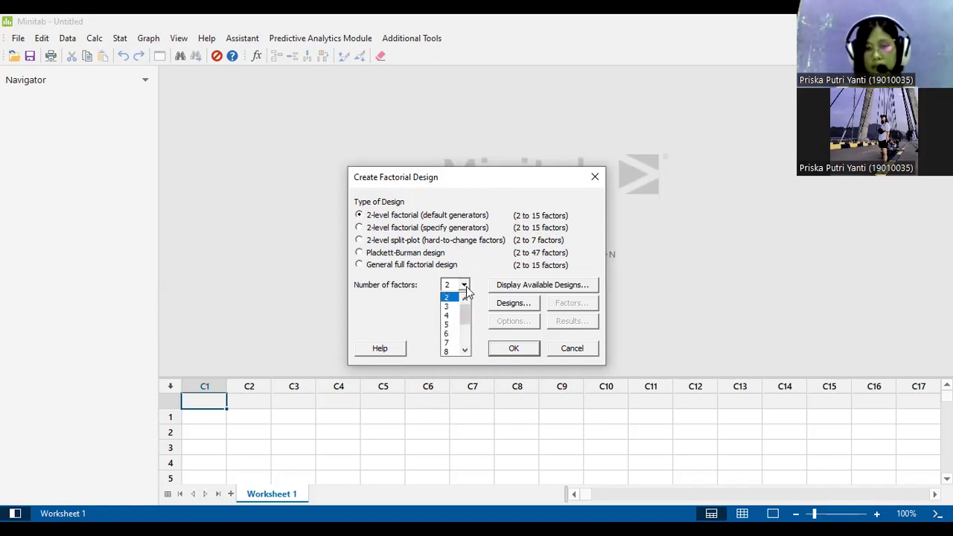
pyautogui.click(448, 326)
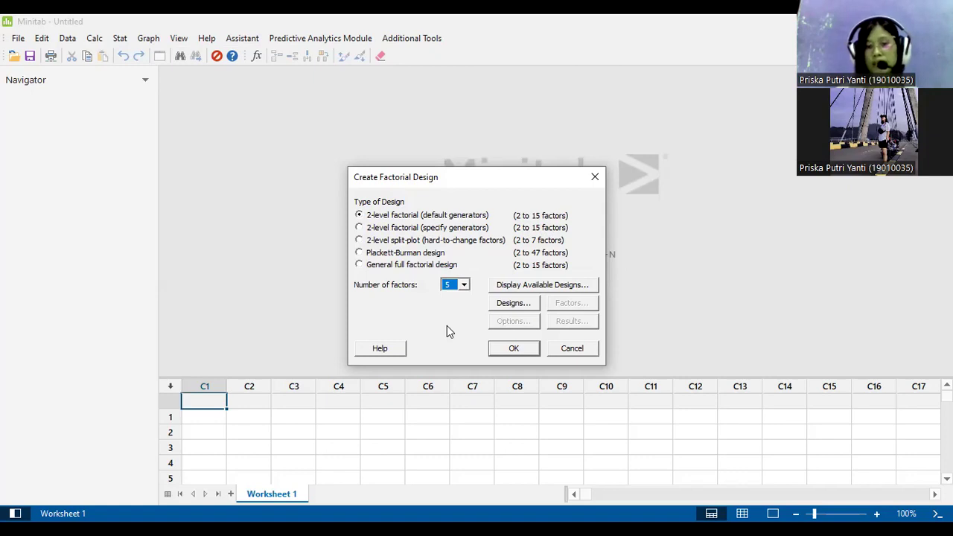
# Choose the full factorial design with 32 runs and set the number of blocks to 2
pyautogui.click(515, 308)
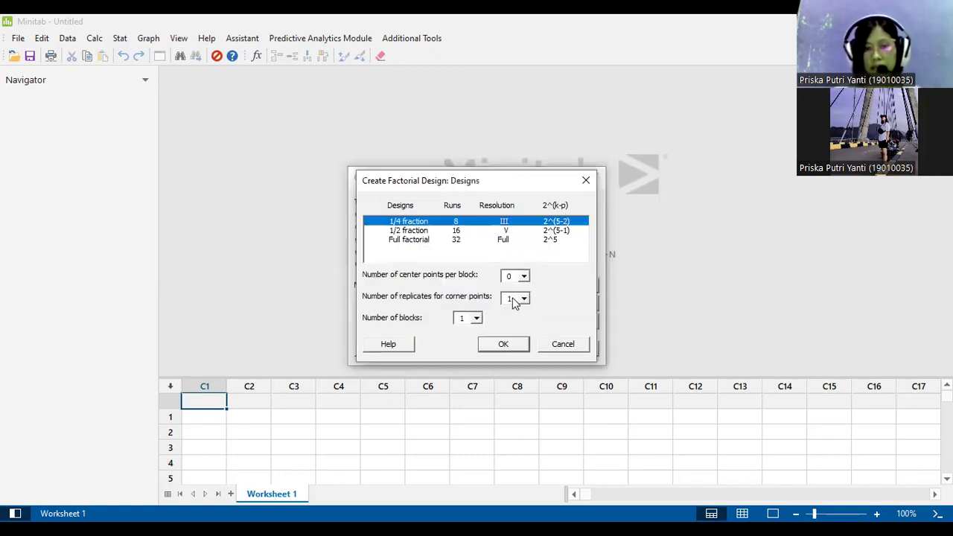
pyautogui.click(417, 241)
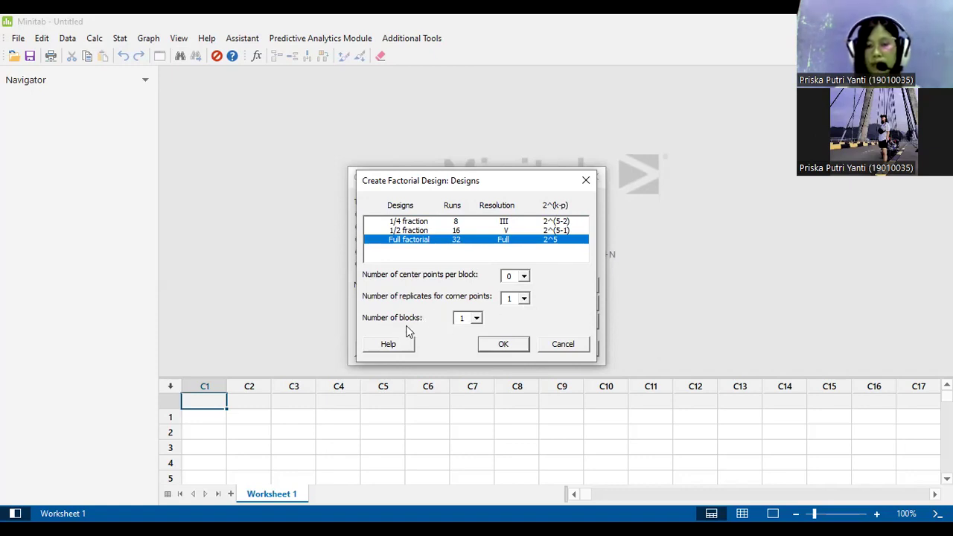
pyautogui.click(476, 320)
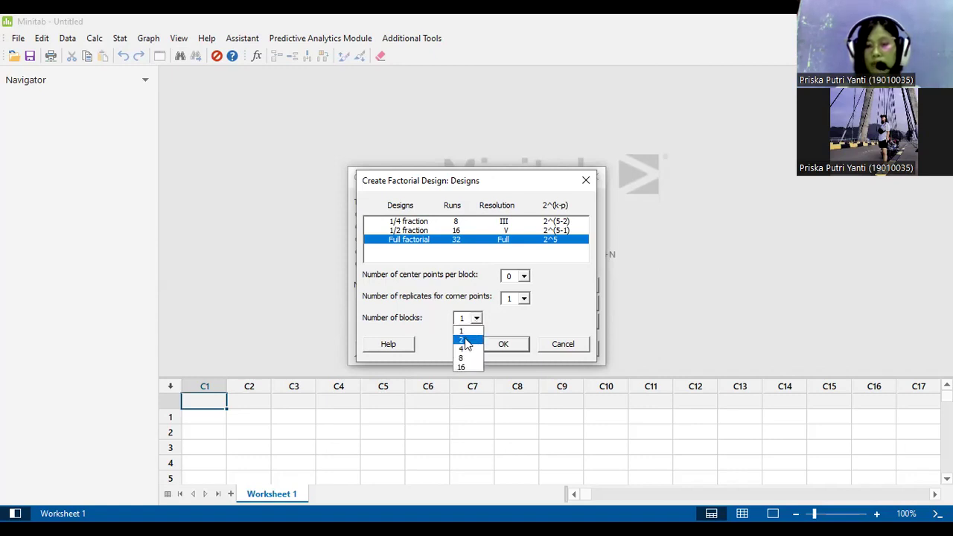
pyautogui.click(462, 339)
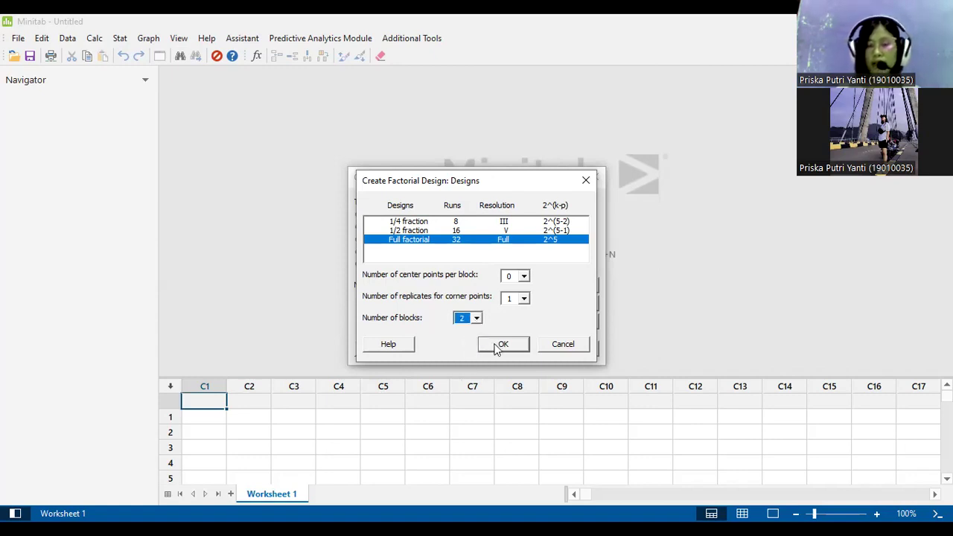
pyautogui.click(499, 347)
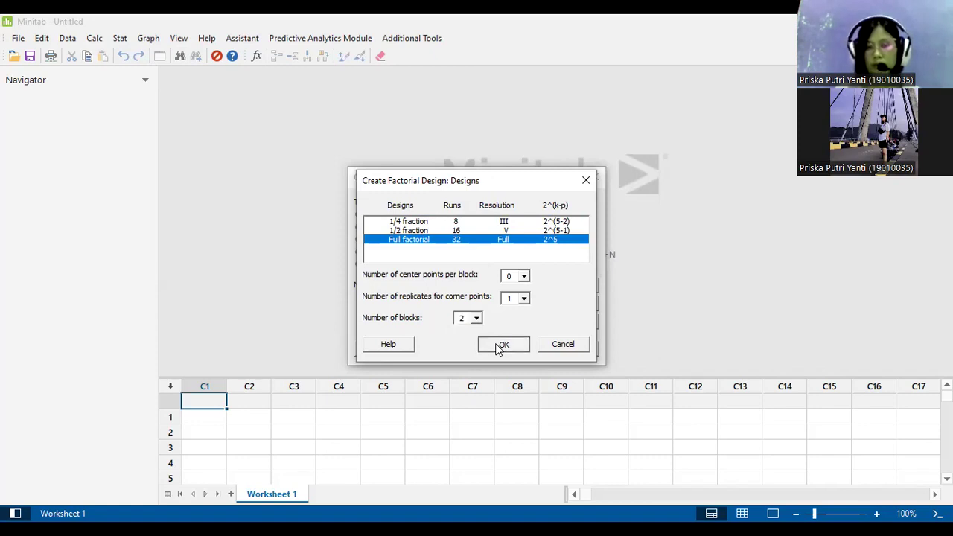
# Accept the default factor names and levels for A to E, and turn off run randomization for the design
pyautogui.click(573, 305)
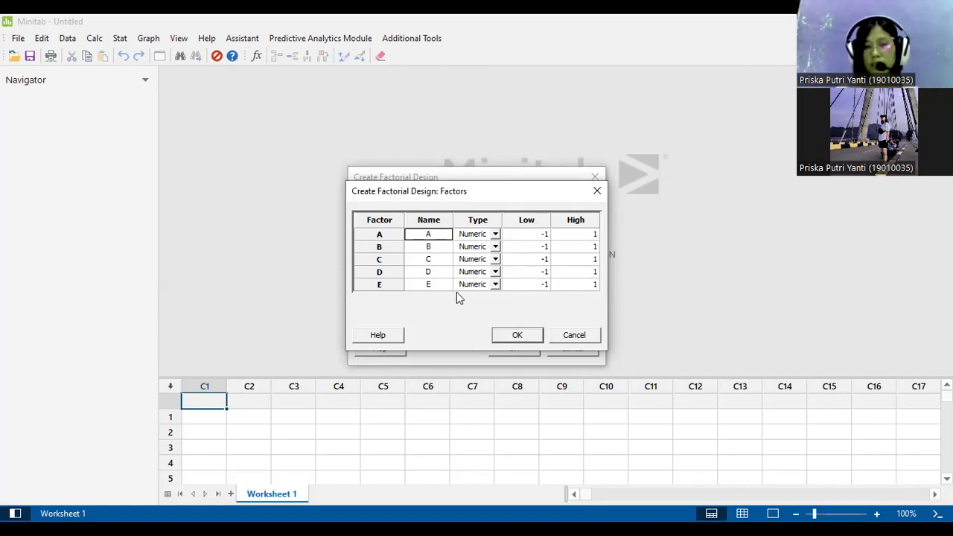
pyautogui.click(510, 335)
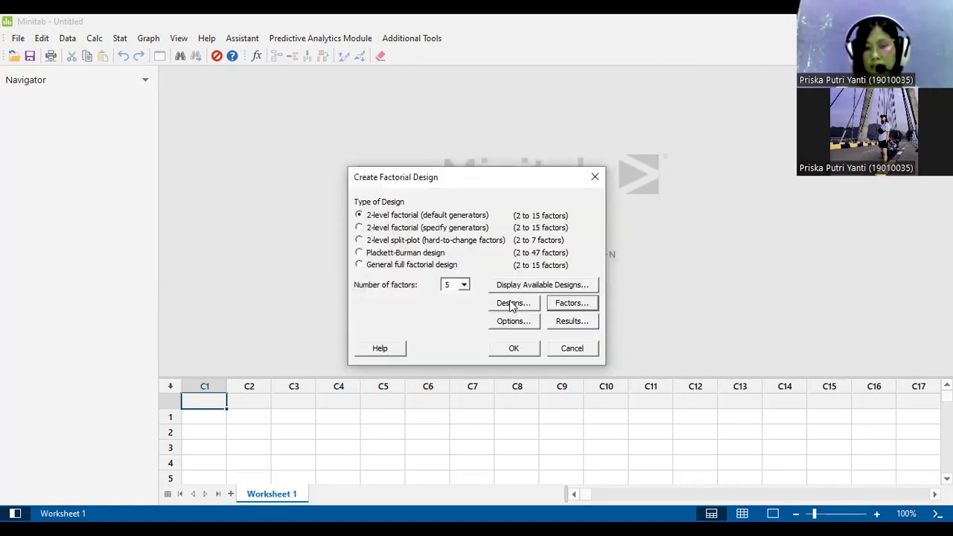
pyautogui.click(514, 306)
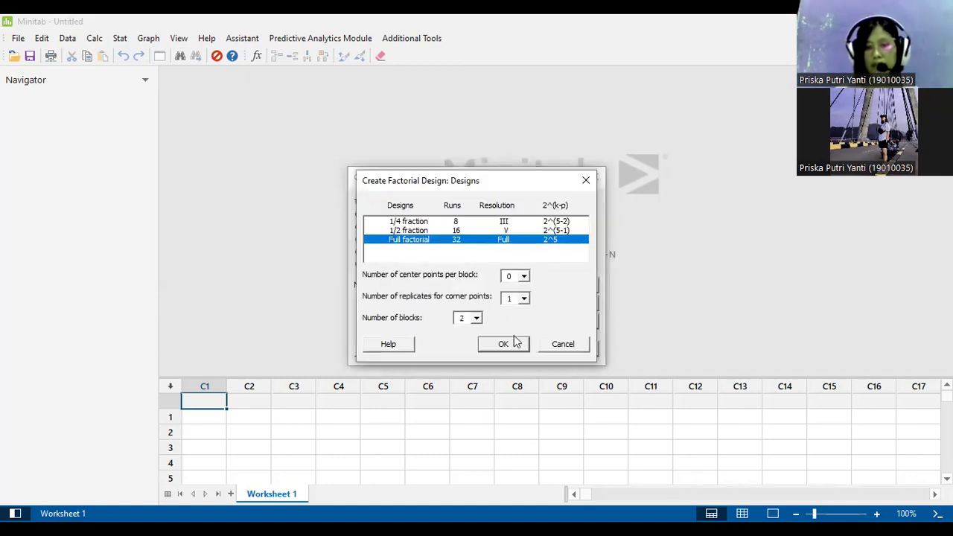
pyautogui.click(505, 346)
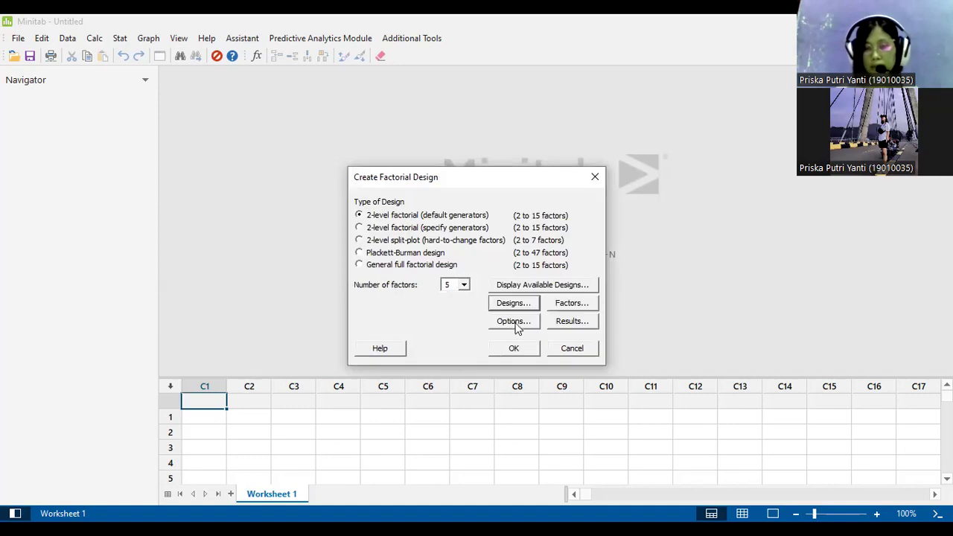
pyautogui.click(515, 325)
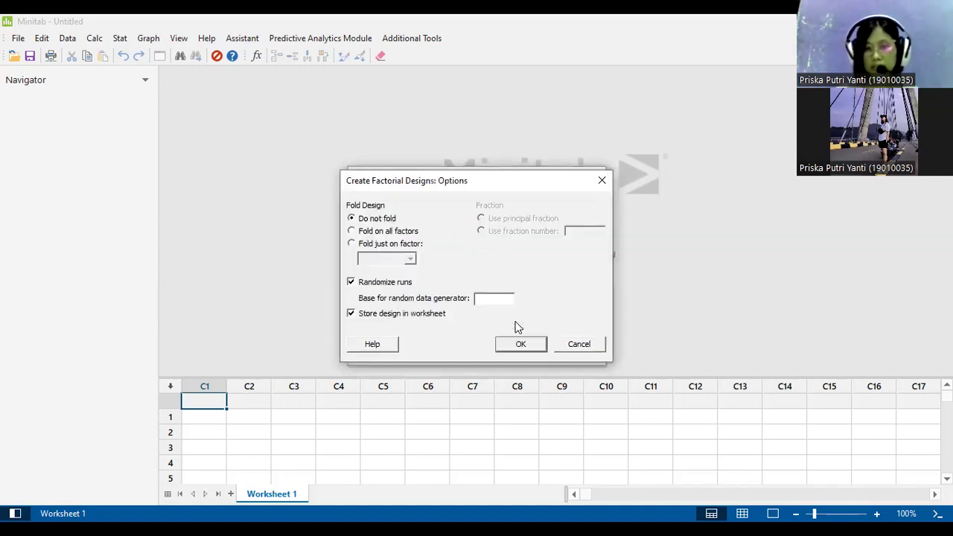
pyautogui.click(387, 288)
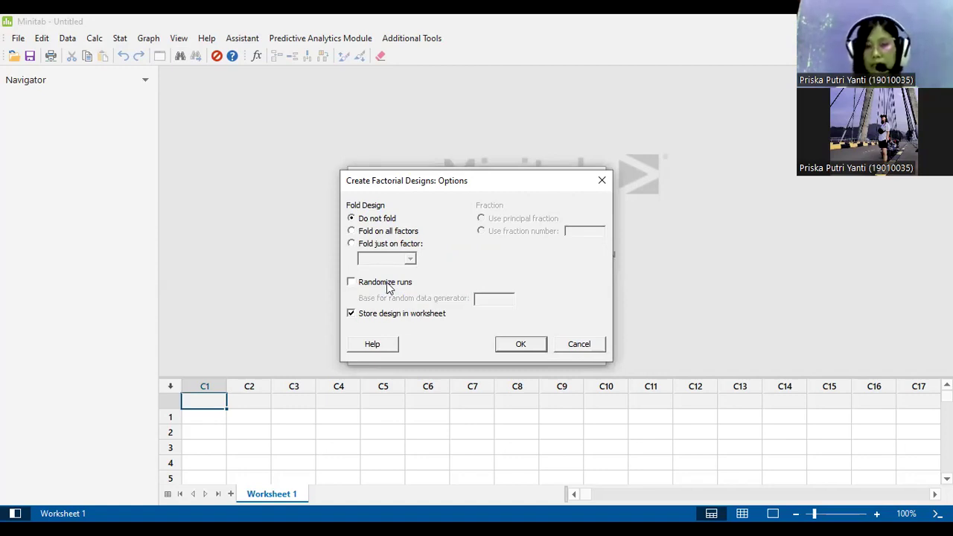
pyautogui.click(525, 345)
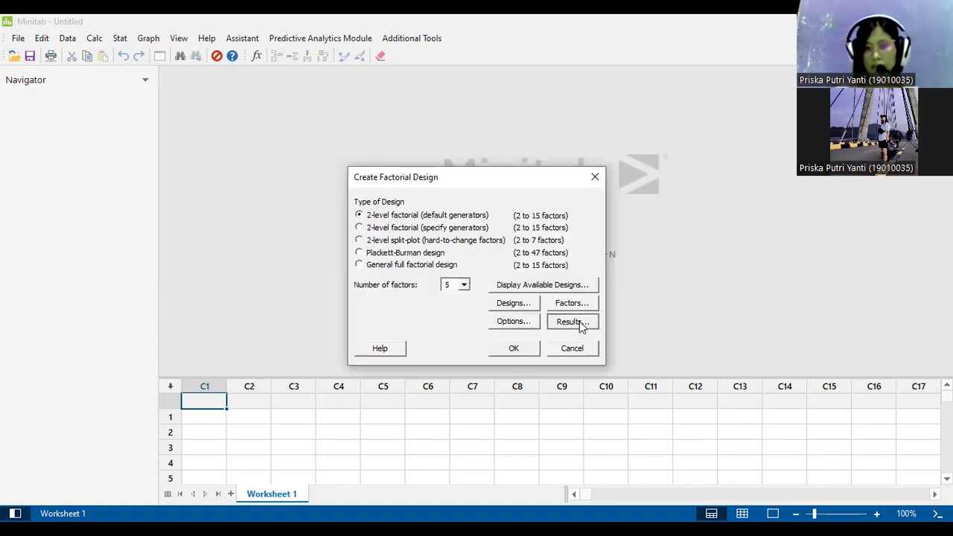
# Keep the full printed results with default alias interactions and generate the factorial design
pyautogui.click(581, 325)
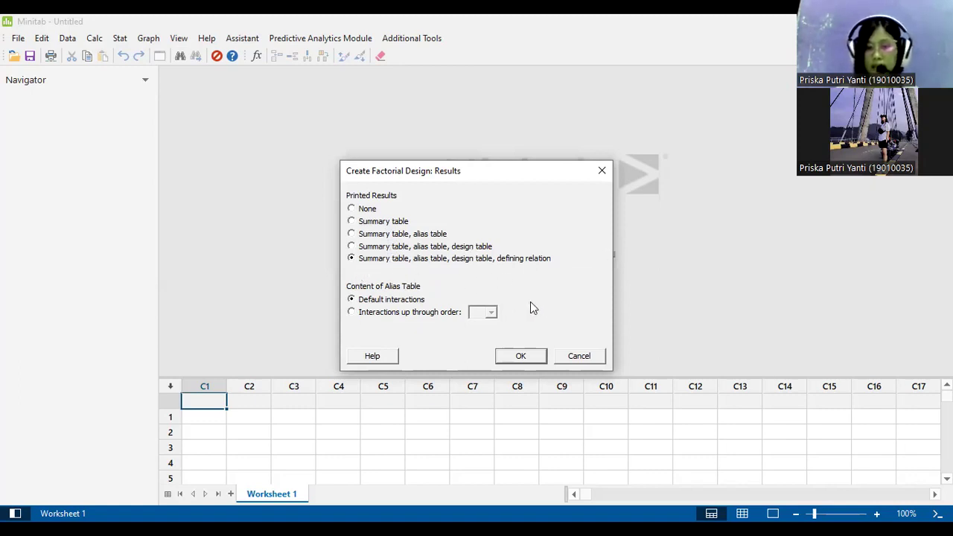
pyautogui.click(530, 359)
pyautogui.click(513, 349)
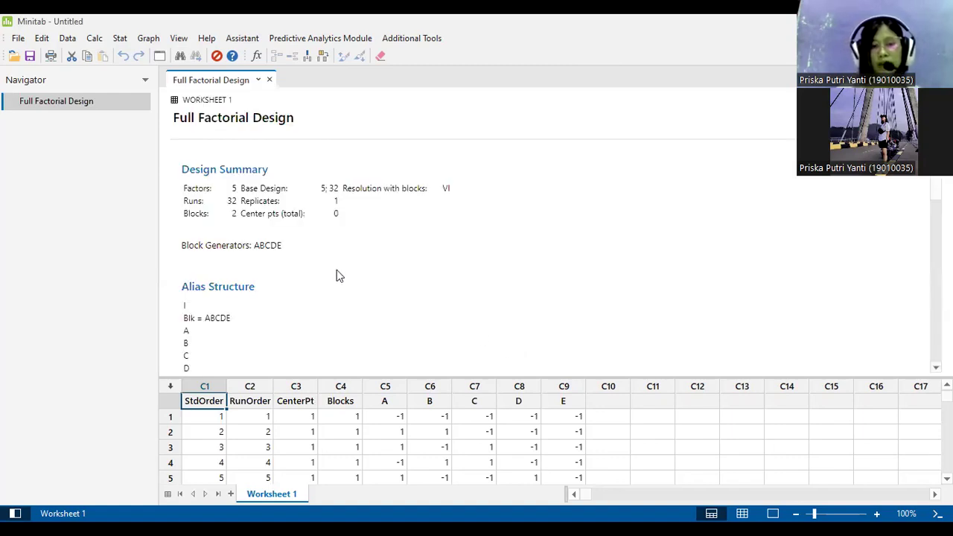
# Look through the whole Full Factorial Design report, from the design summary to the last run of the design table
pyautogui.scroll(-1, 336, 271)
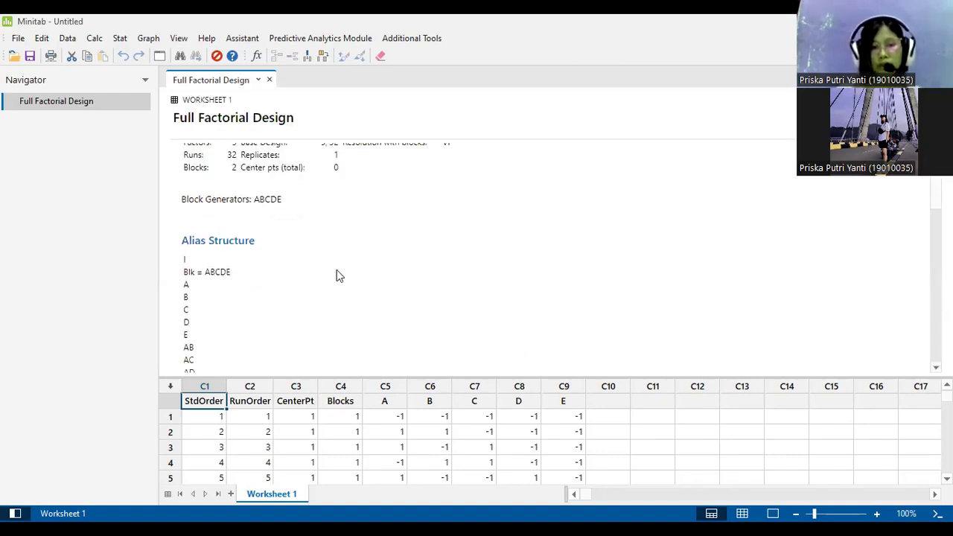
pyautogui.scroll(-10, 339, 281)
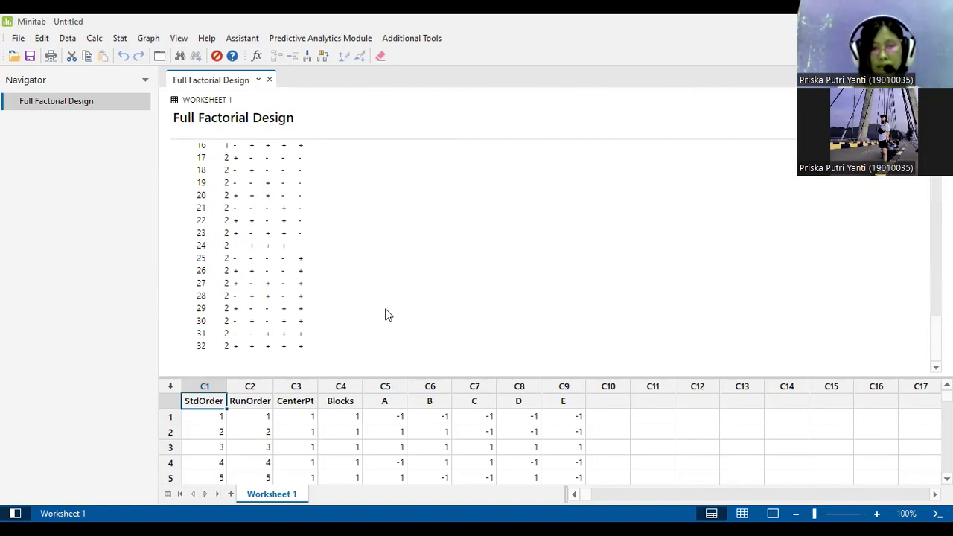
pyautogui.scroll(12, 362, 305)
pyautogui.scroll(-12, 362, 306)
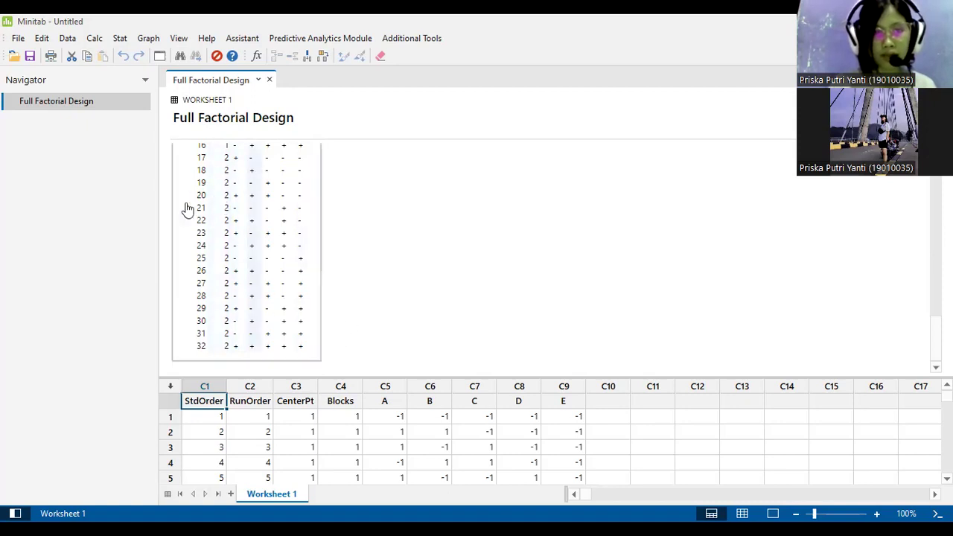
pyautogui.scroll(10, 521, 229)
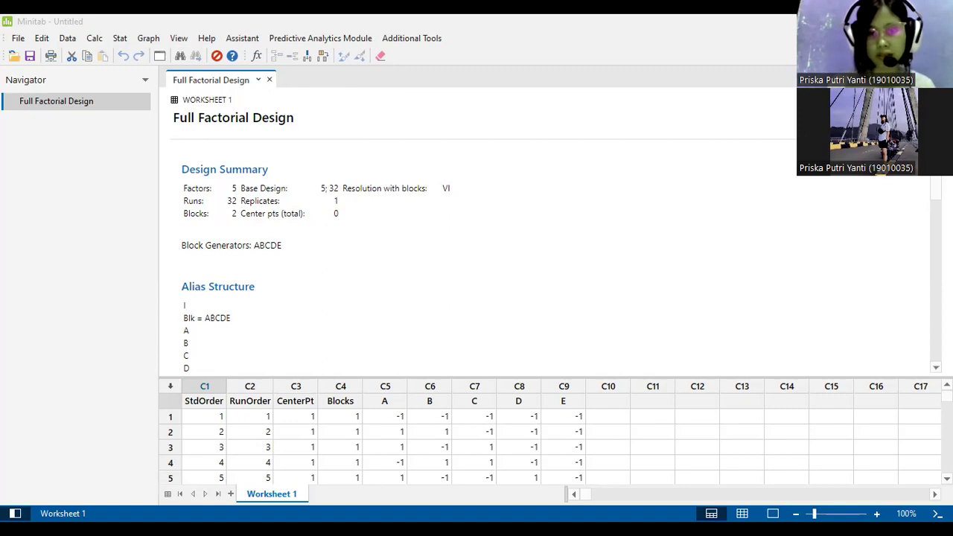
pyautogui.moveTo(417, 202)
pyautogui.mouseDown()
pyautogui.moveTo(436, 213)
pyautogui.moveTo(397, 215)
pyautogui.moveTo(430, 213)
pyautogui.mouseUp()
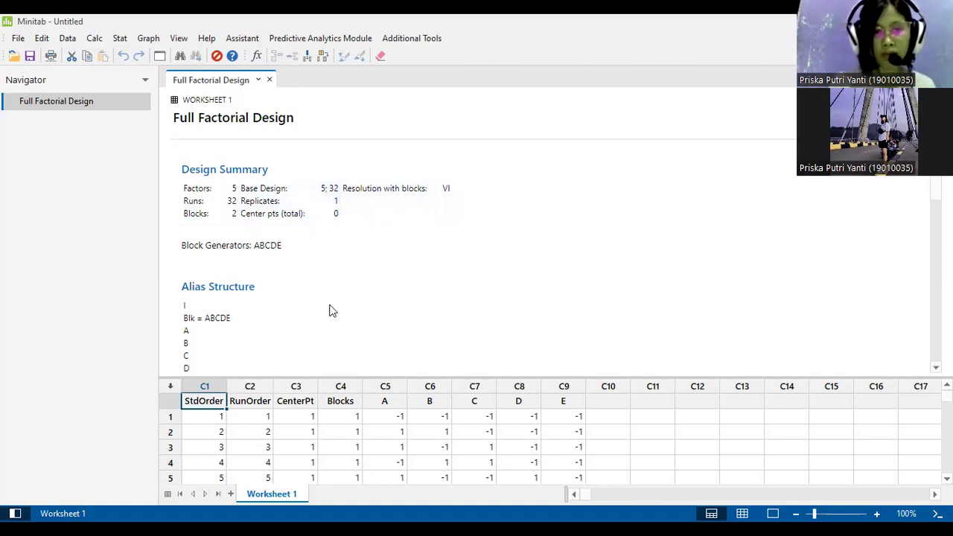
# Examine the block generators and the alias structure, from the block term through the four-factor interactions
pyautogui.scroll(-1, 330, 310)
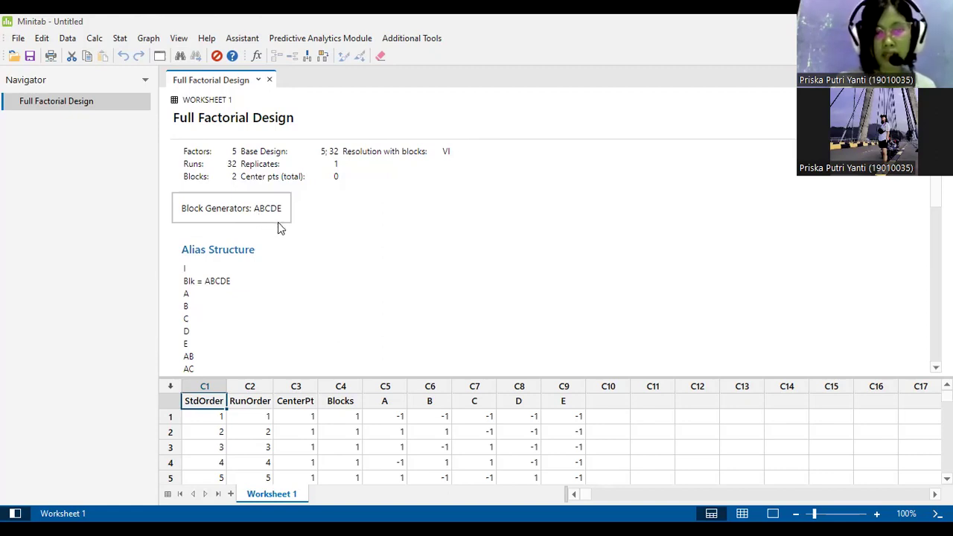
pyautogui.scroll(-2, 278, 222)
pyautogui.scroll(1, 277, 222)
pyautogui.scroll(-1, 278, 222)
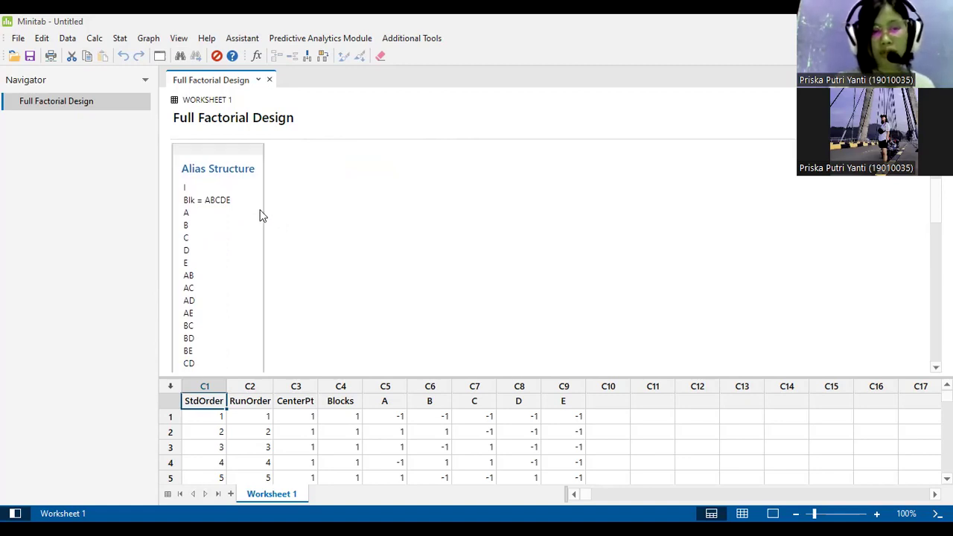
pyautogui.scroll(-2, 261, 215)
pyautogui.scroll(-5, 260, 215)
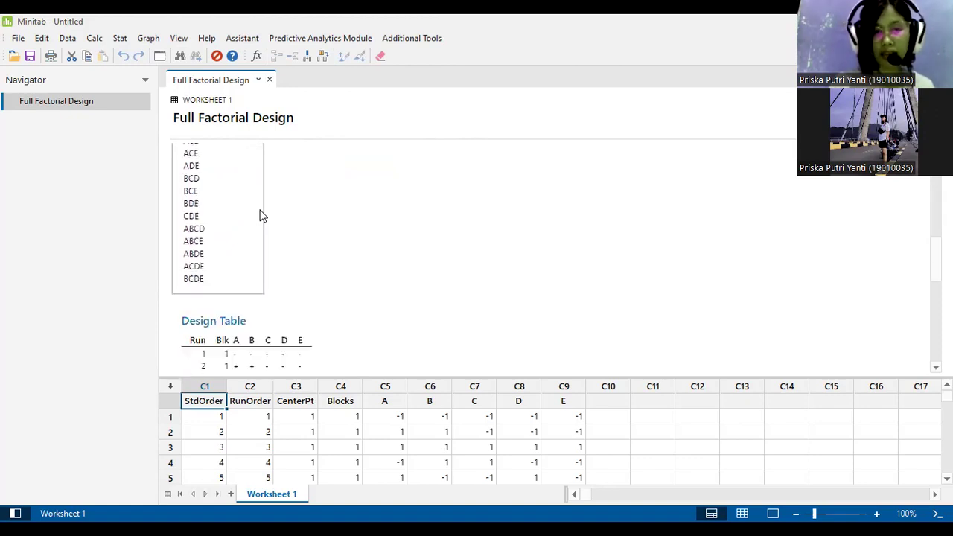
pyautogui.scroll(1, 221, 251)
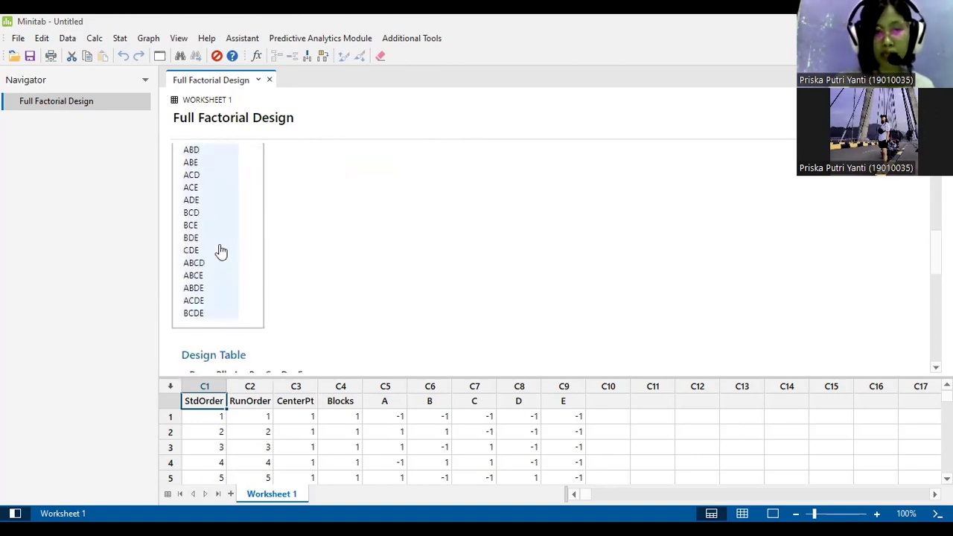
pyautogui.scroll(5, 221, 251)
pyautogui.scroll(-2, 221, 248)
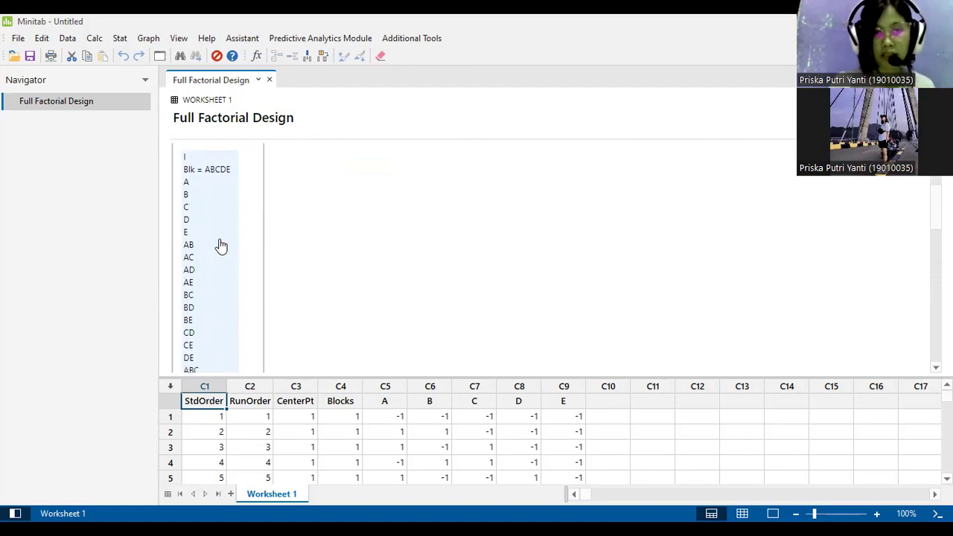
pyautogui.scroll(-3, 226, 334)
pyautogui.scroll(5, 226, 335)
pyautogui.click(186, 234)
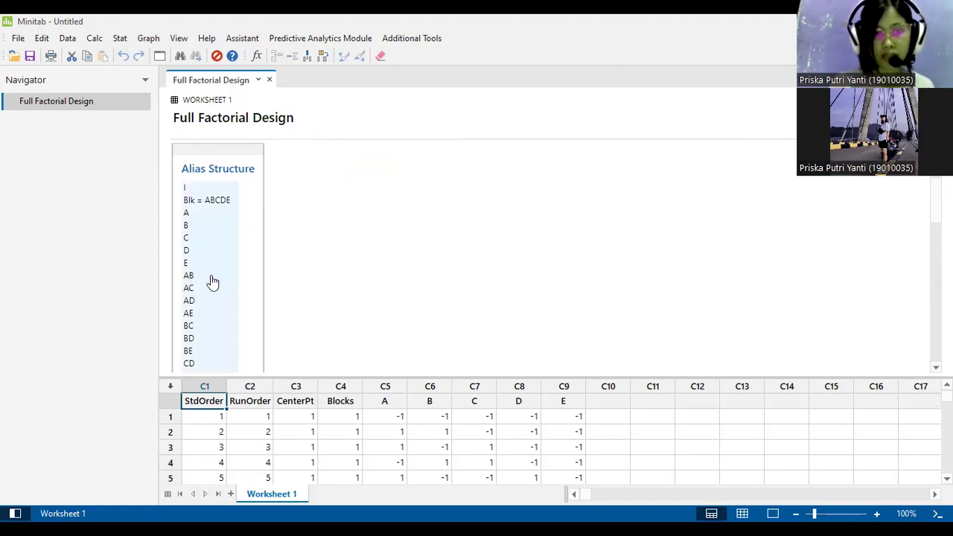
pyautogui.scroll(-3, 211, 280)
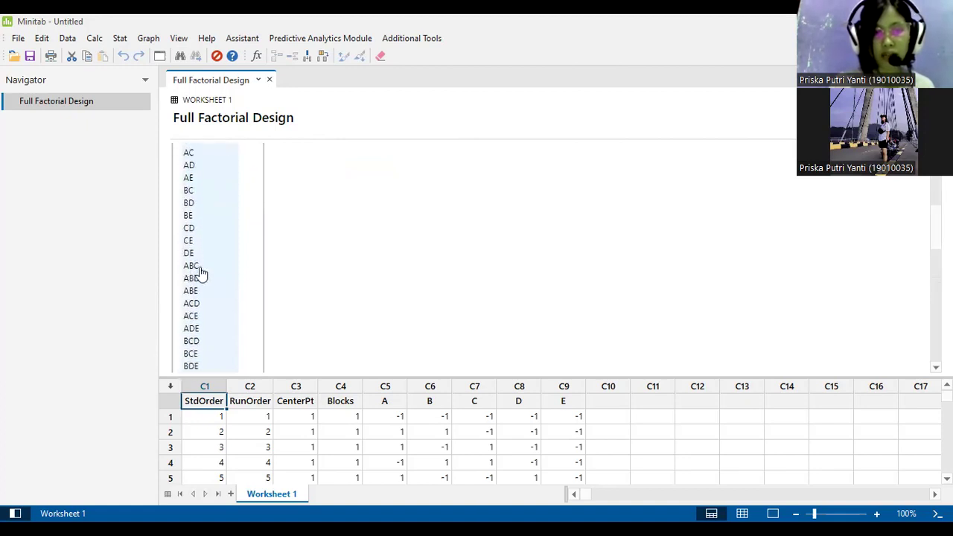
pyautogui.scroll(-3, 204, 277)
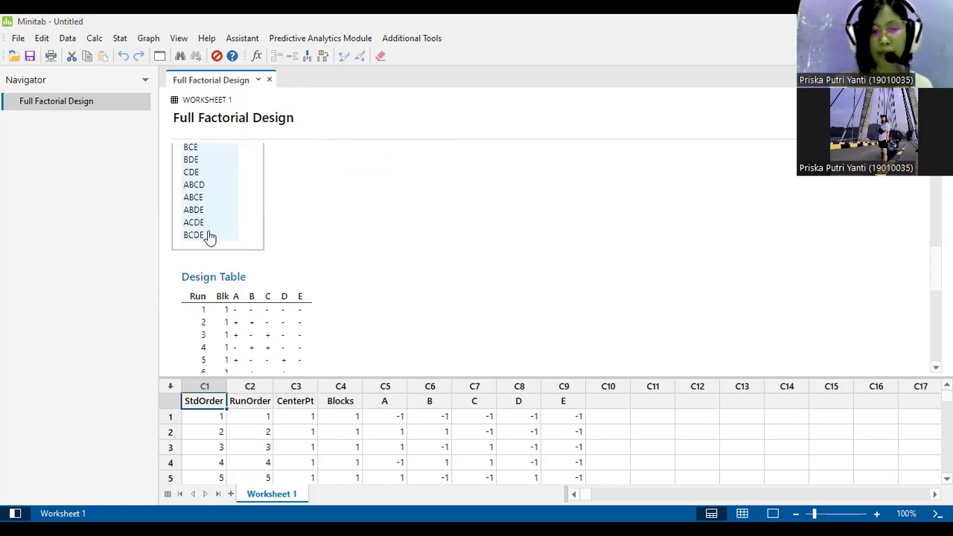
# Examine the design table's block assignments and the plus and minus levels of factors A to E
pyautogui.scroll(-2, 280, 262)
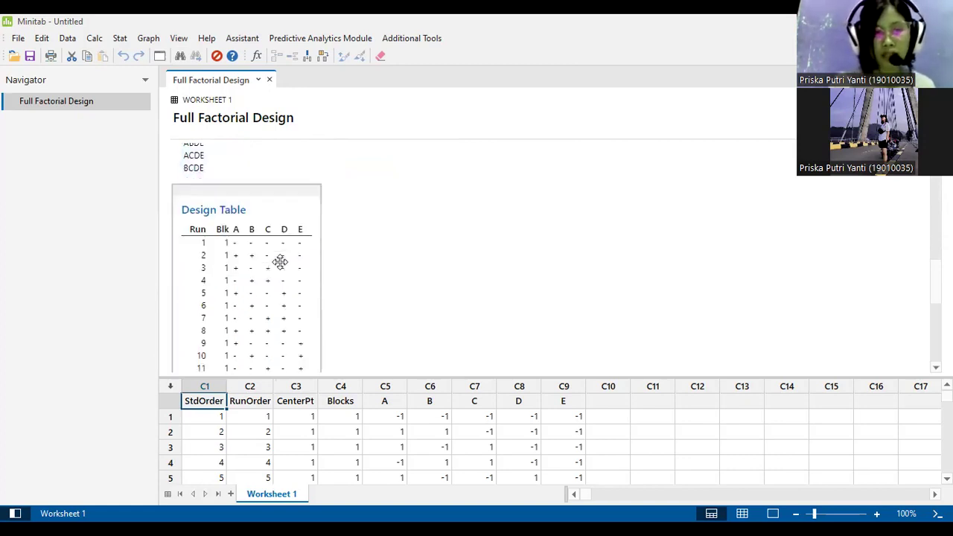
pyautogui.scroll(-2, 280, 262)
pyautogui.scroll(1, 279, 261)
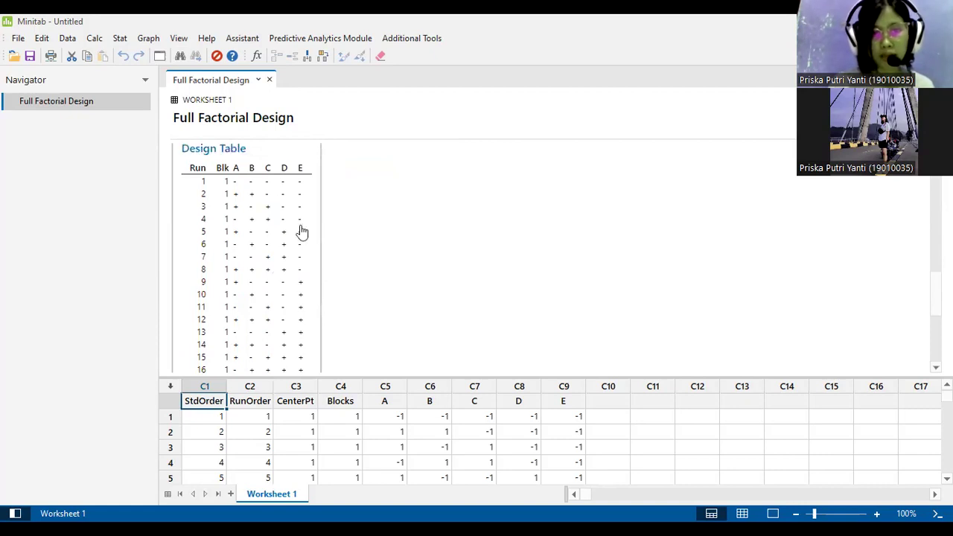
pyautogui.click(268, 200)
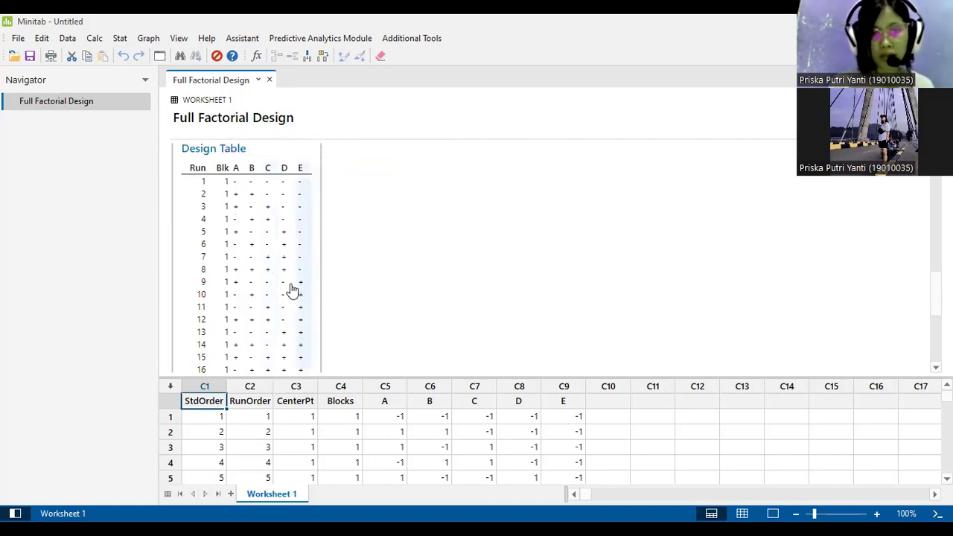
pyautogui.scroll(-1, 223, 185)
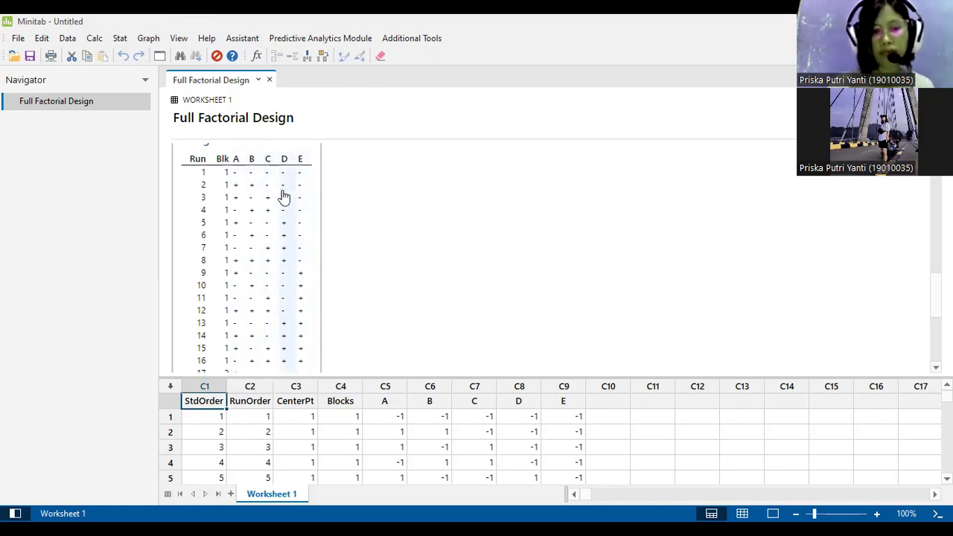
# Look through the design table's runs down to run 32, checking the levels of factors A to E
pyautogui.scroll(-5, 284, 196)
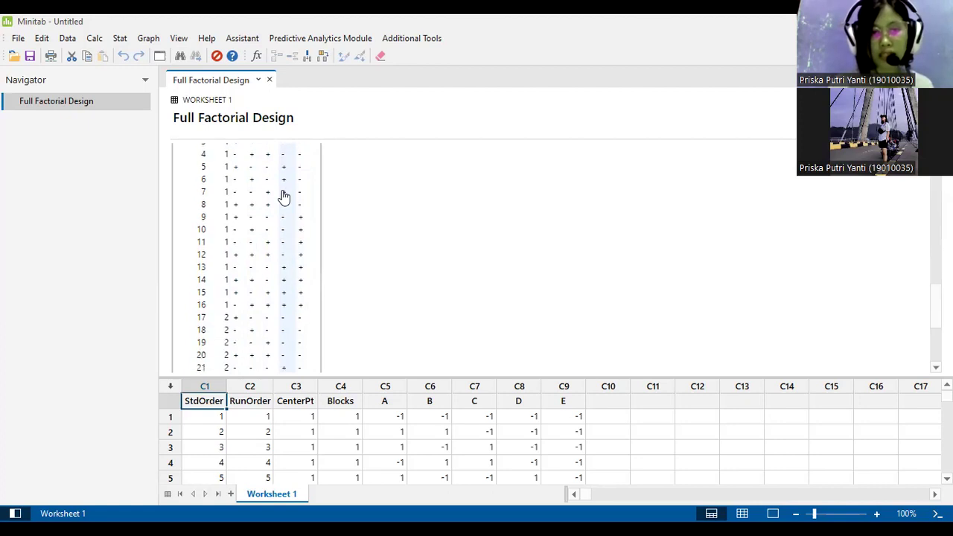
pyautogui.scroll(-1, 283, 196)
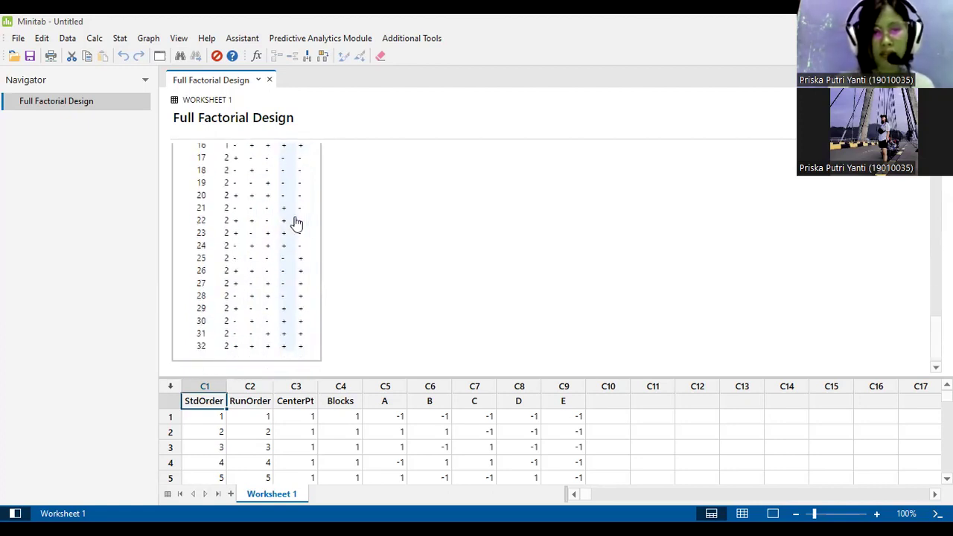
pyautogui.scroll(-3, 295, 221)
pyautogui.scroll(-10, 295, 221)
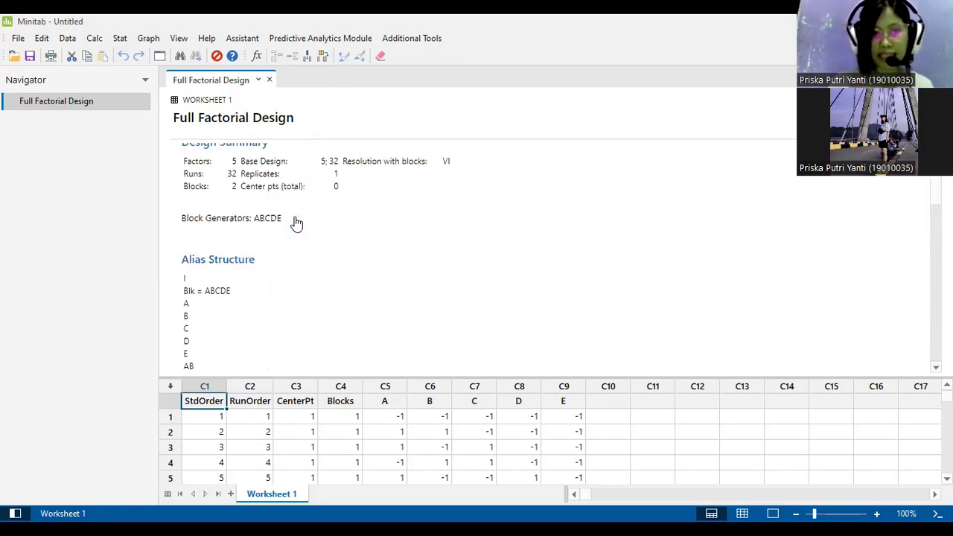
pyautogui.scroll(-1, 295, 222)
pyautogui.scroll(-2, 292, 231)
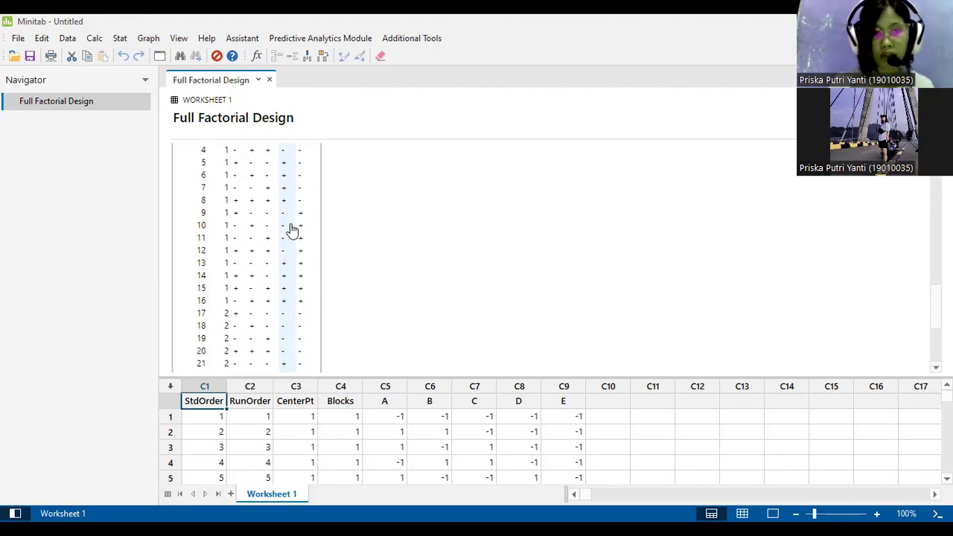
pyautogui.scroll(3, 292, 230)
pyautogui.scroll(-1, 292, 231)
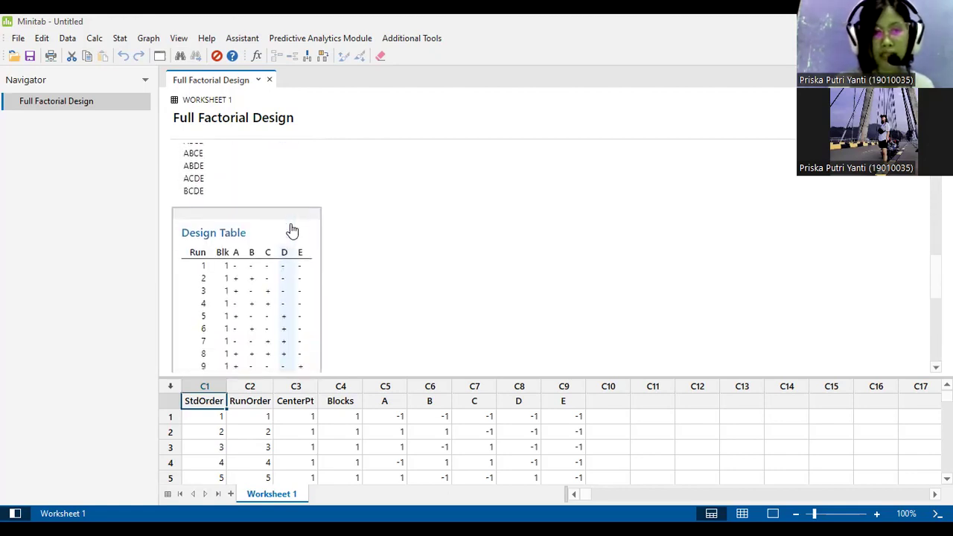
# Examine the design table's block column to compare the runs assigned to block 1 and block 2
pyautogui.scroll(-1, 291, 230)
pyautogui.scroll(-1, 233, 237)
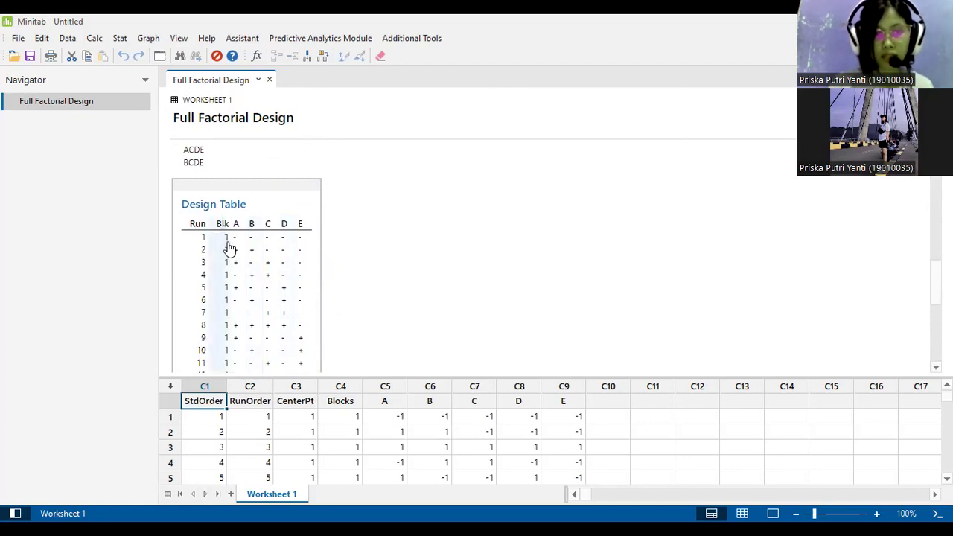
pyautogui.scroll(-1, 229, 248)
pyautogui.scroll(-3, 230, 248)
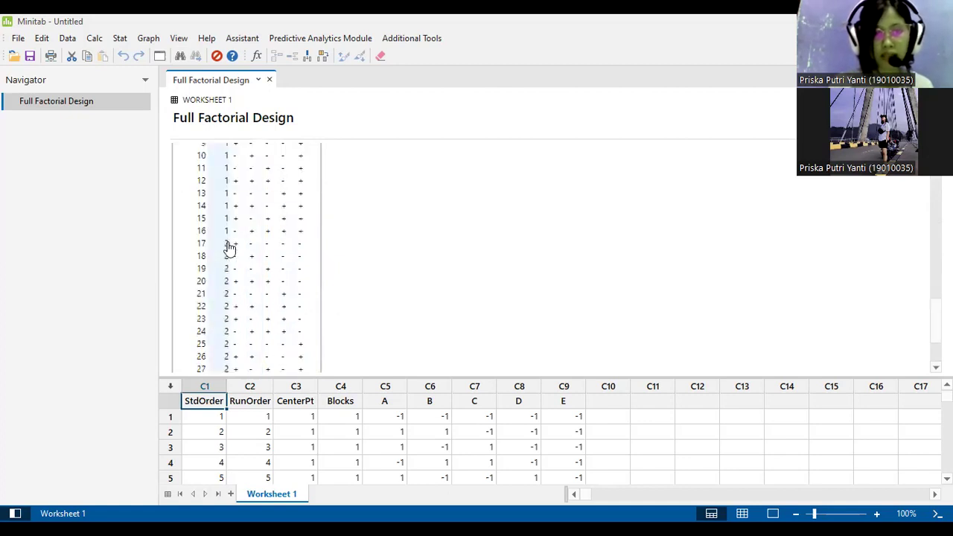
pyautogui.scroll(-1, 230, 248)
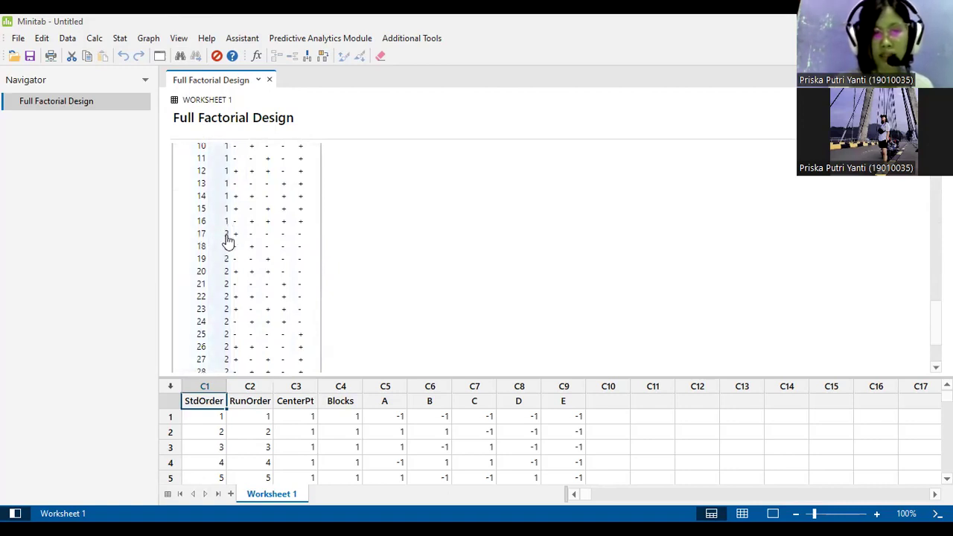
pyautogui.scroll(-1, 225, 259)
pyautogui.scroll(-2, 232, 320)
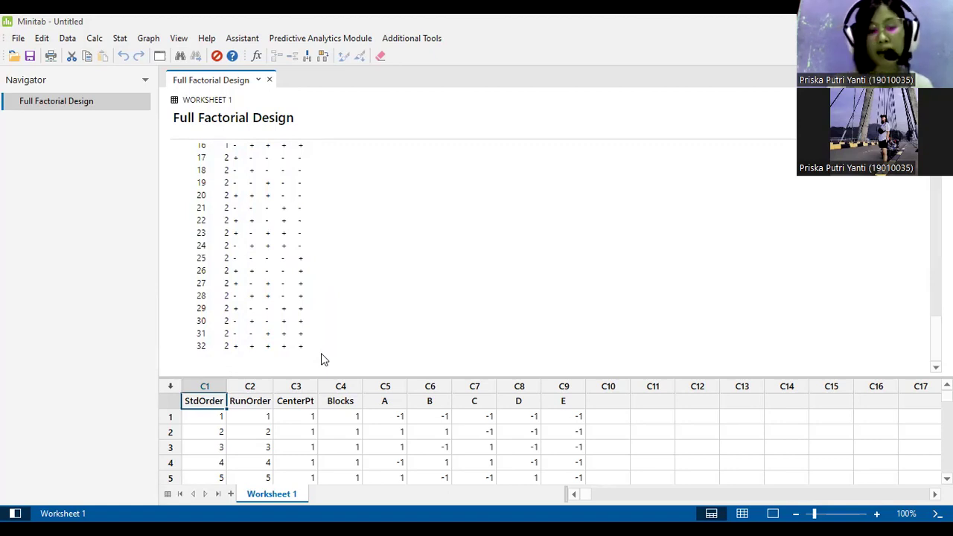
pyautogui.scroll(10, 321, 352)
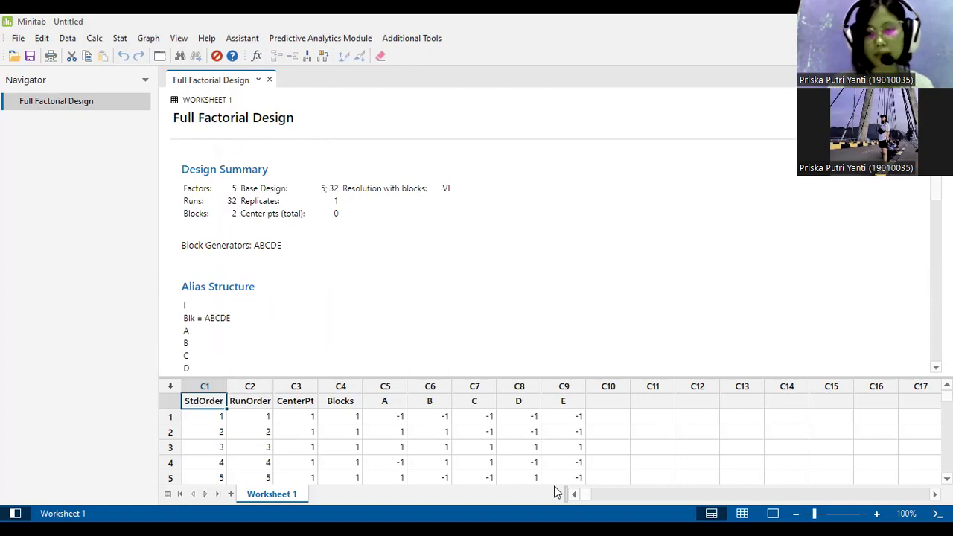
# Select the empty name cell of column C10 and switch to the PowerPoint slide containing Table P6.12
pyautogui.click(609, 401)
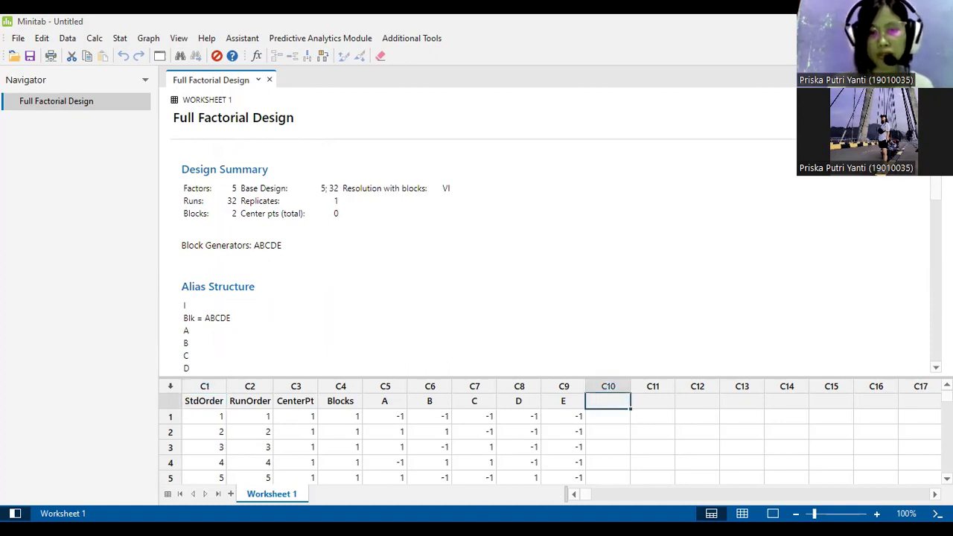
pyautogui.hotkey('alt', 'Tab')
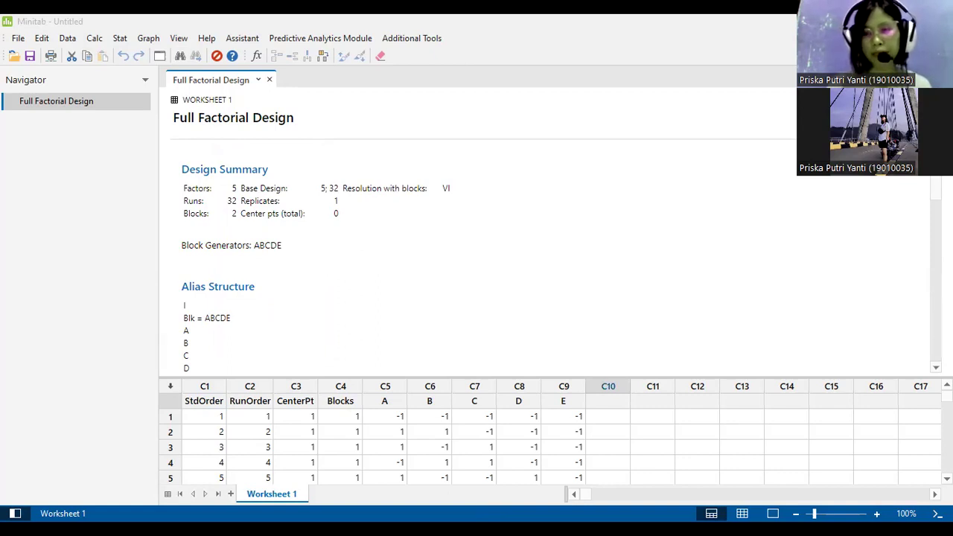
pyautogui.hotkey('alt', 'Tab')
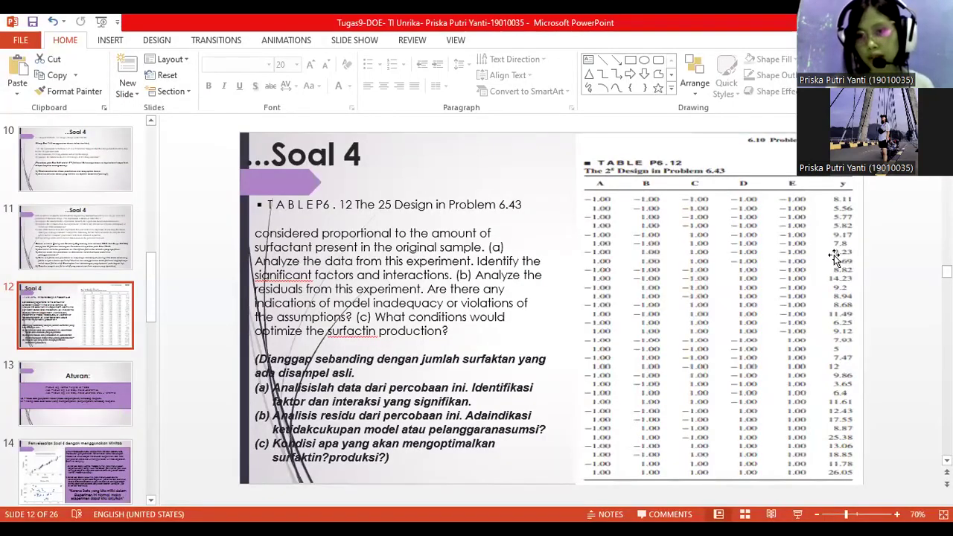
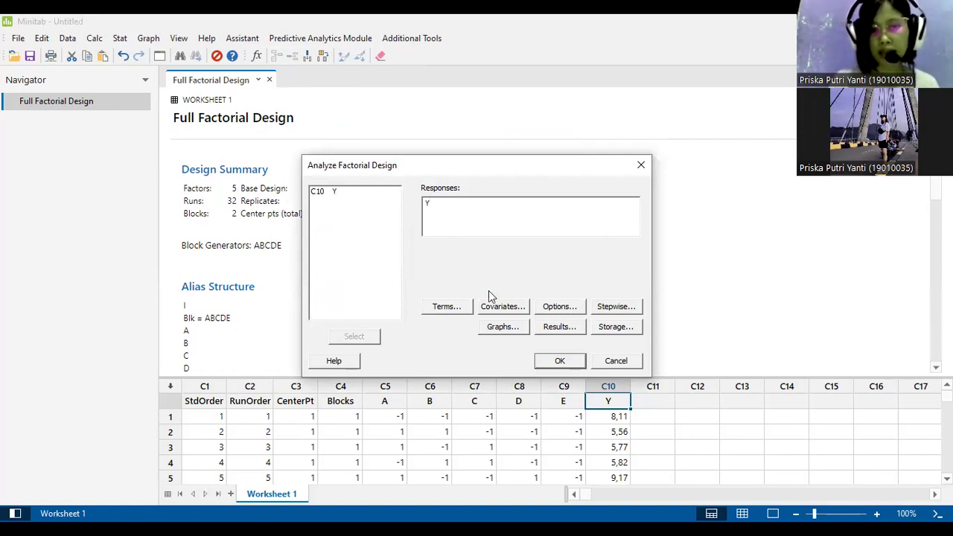
# Keep the model terms up through order 4 and request Pareto, Normal and four-in-one residual plots for response Y
pyautogui.click(450, 311)
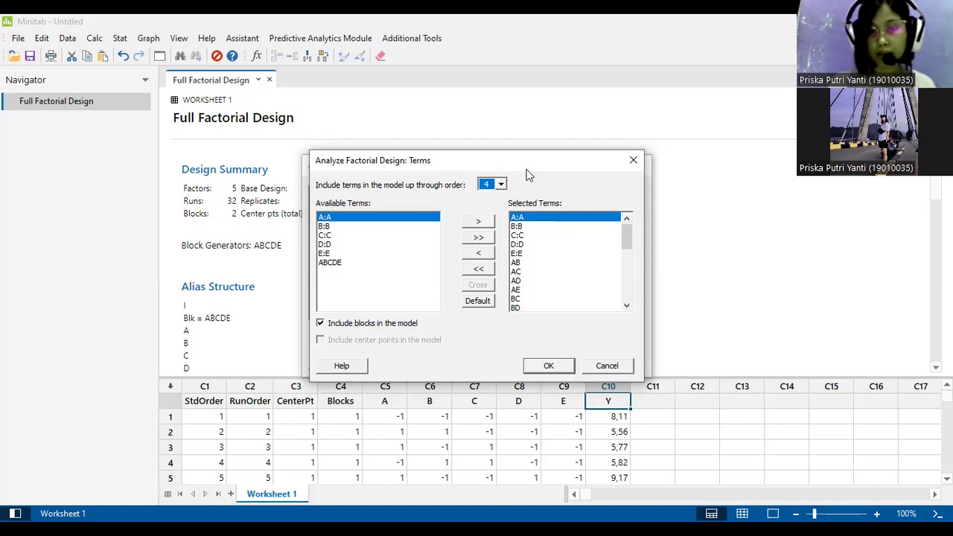
pyautogui.click(549, 366)
pyautogui.click(511, 334)
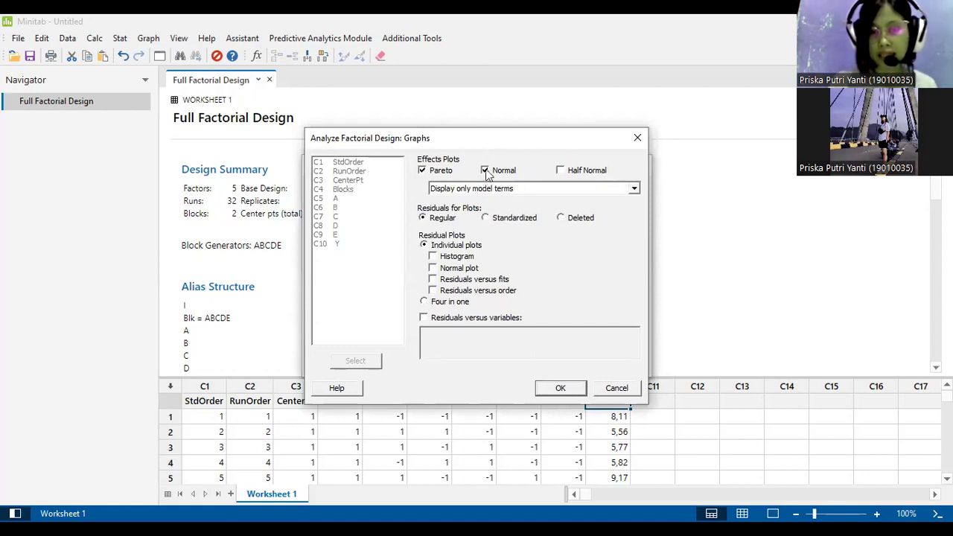
pyautogui.click(456, 308)
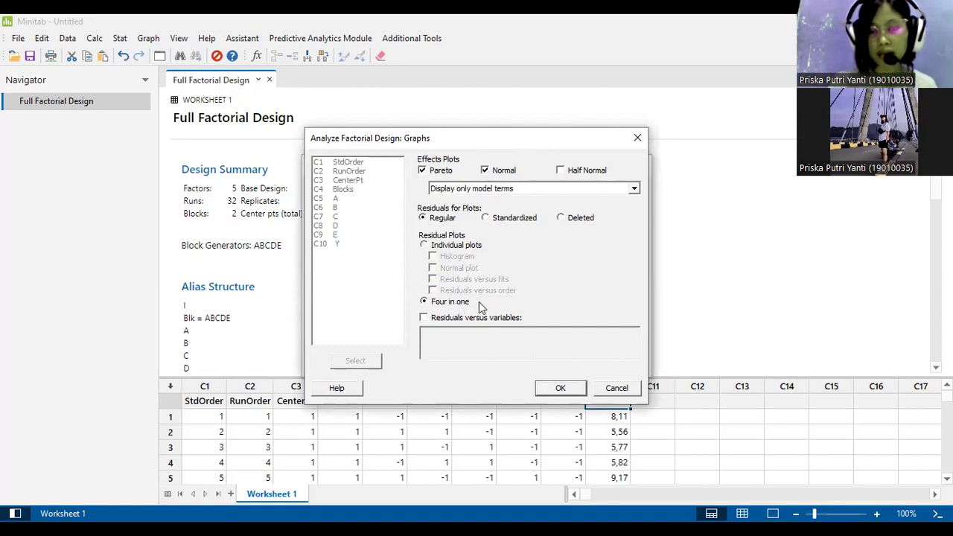
pyautogui.click(559, 388)
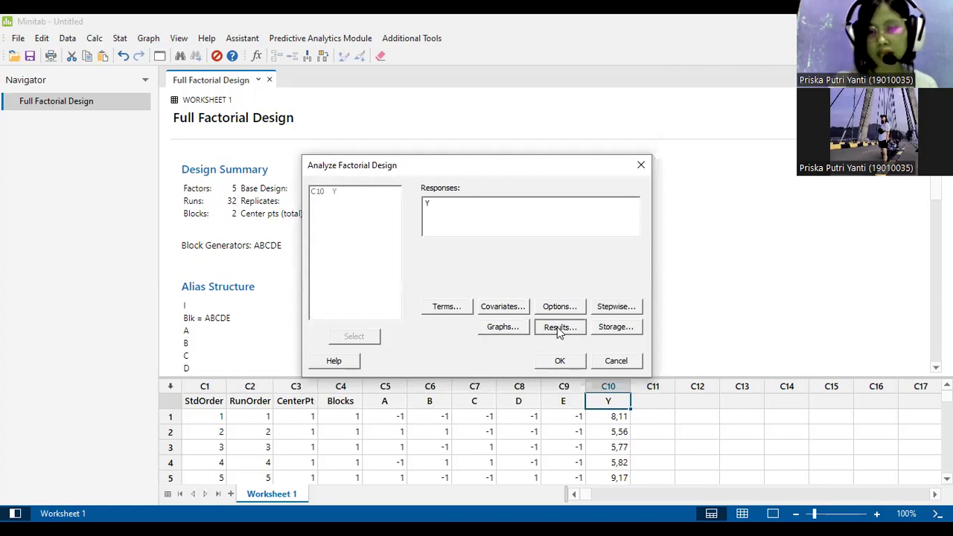
# Set the analysis results to display as expanded tables
pyautogui.click(556, 327)
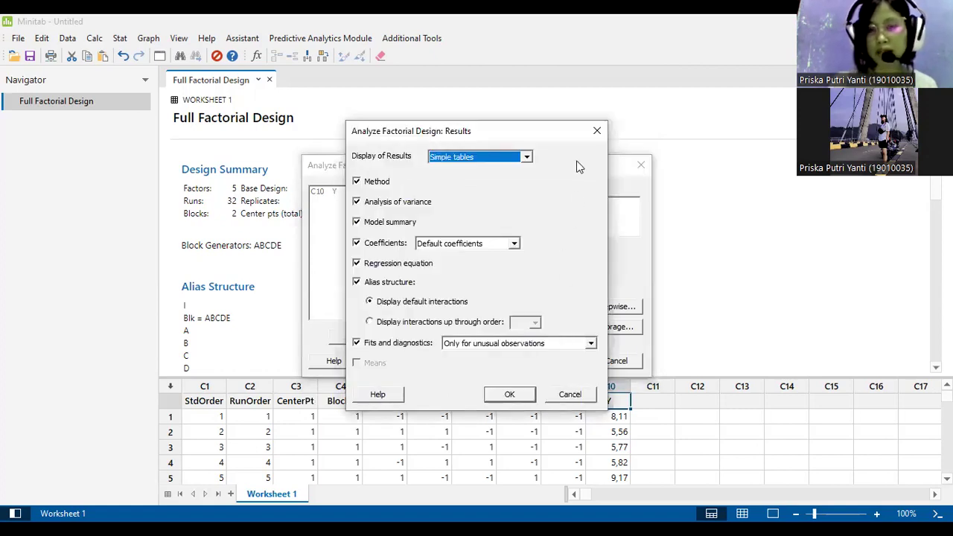
pyautogui.click(526, 158)
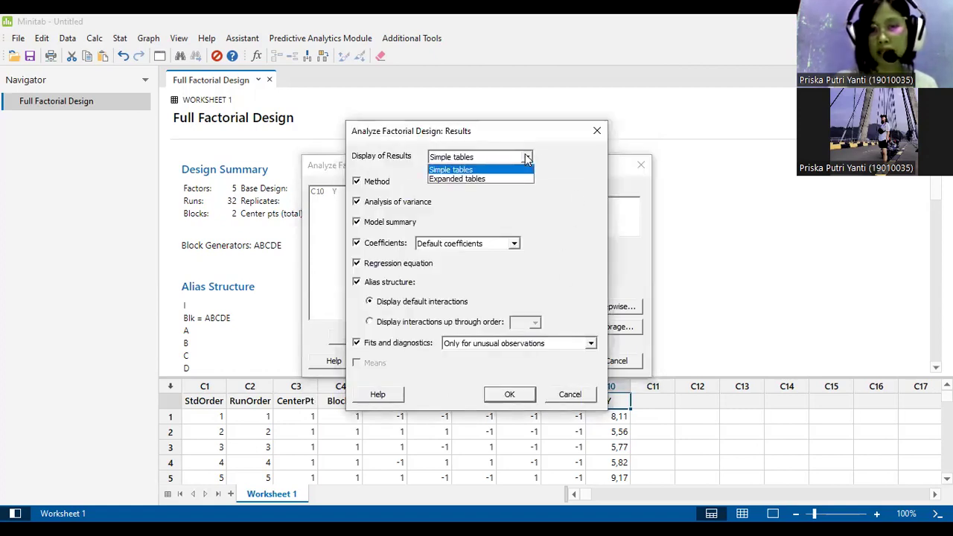
pyautogui.click(490, 178)
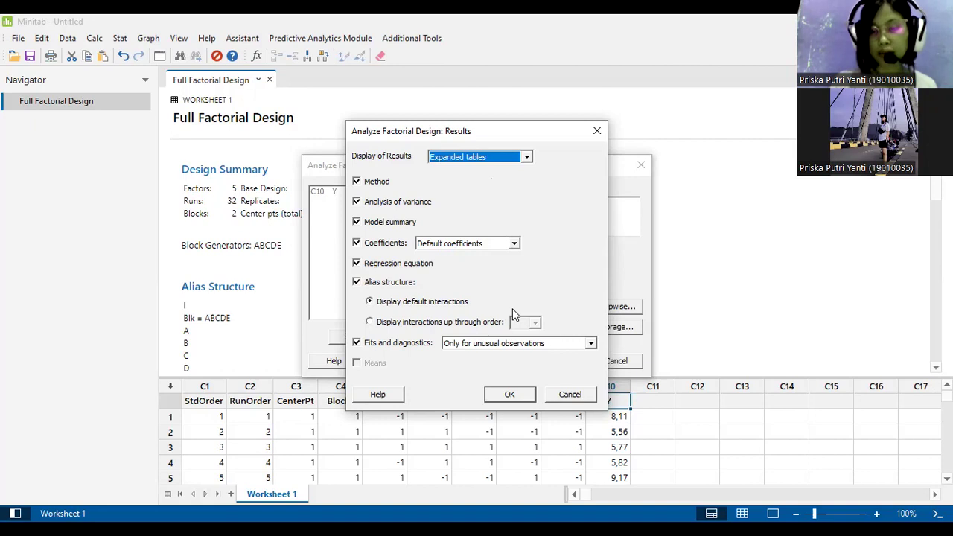
pyautogui.click(519, 399)
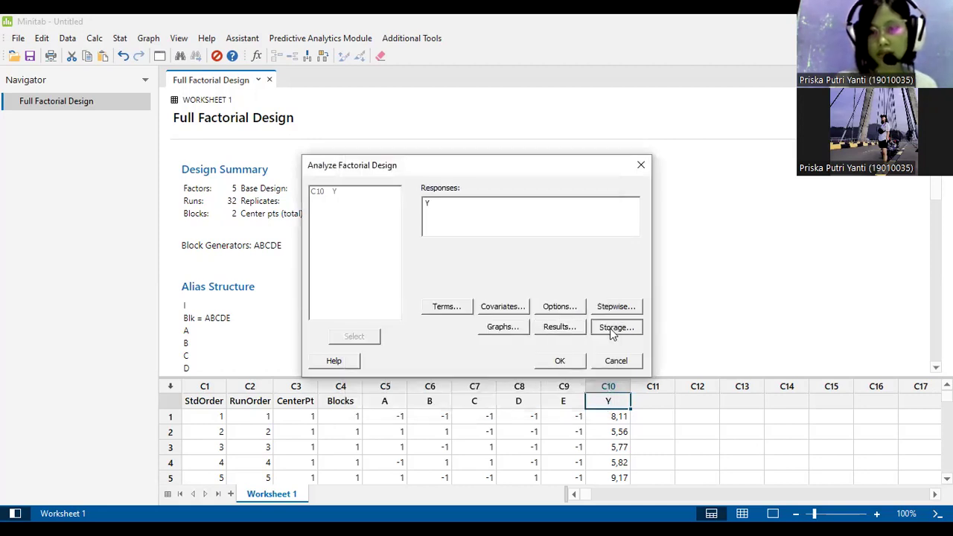
# Store the fits and residuals in the worksheet and run the factorial analysis of Y
pyautogui.click(614, 328)
pyautogui.click(380, 232)
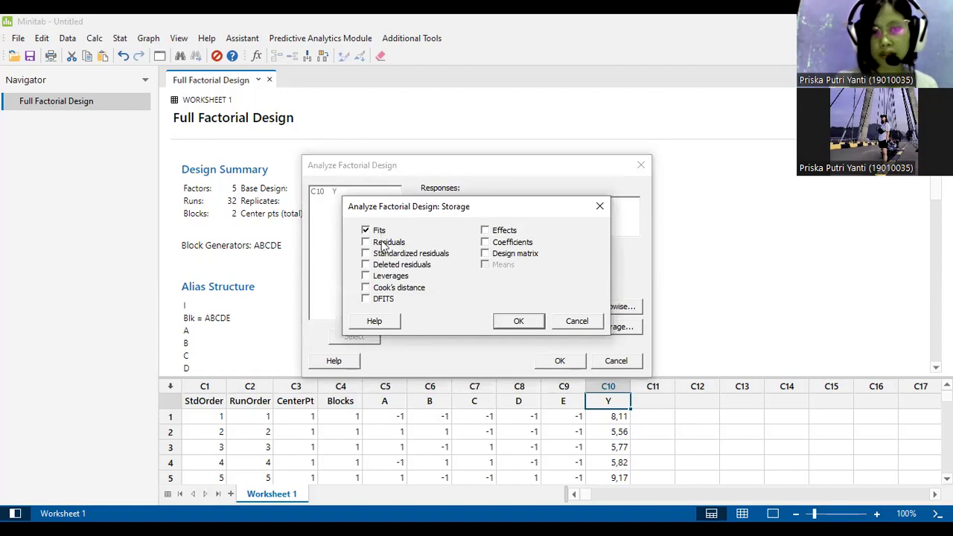
pyautogui.click(520, 321)
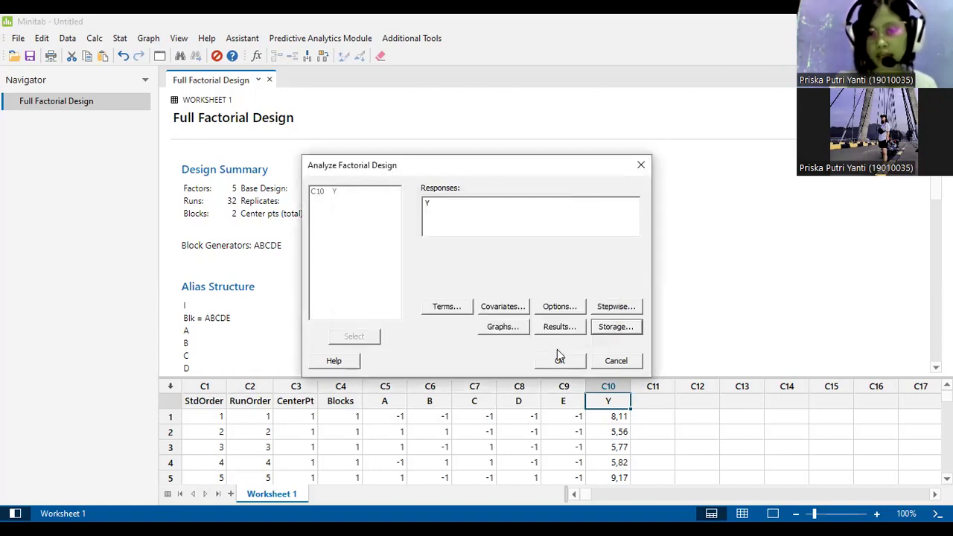
pyautogui.click(561, 363)
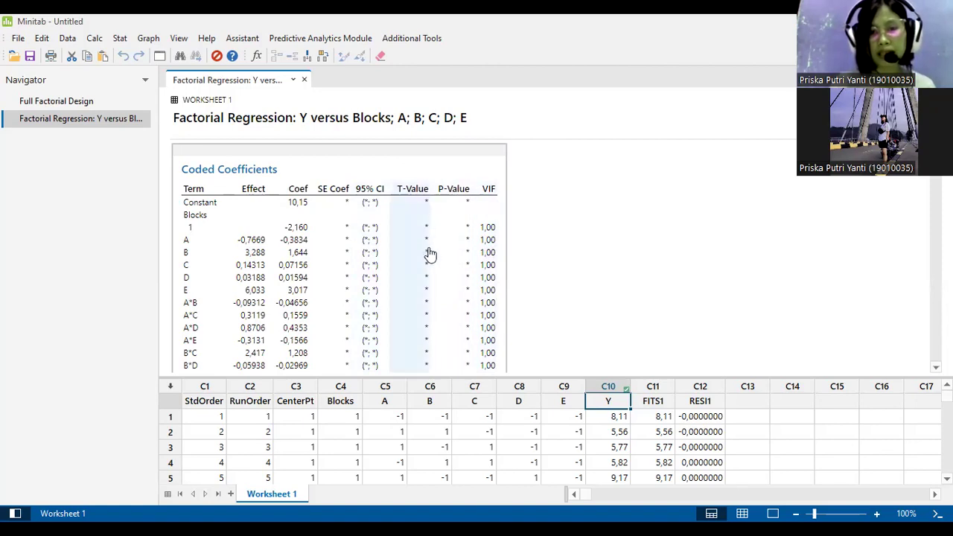
# Check the coded coefficients, then reopen Analyze Factorial Design and limit the model terms to order 3
pyautogui.scroll(-5, 430, 254)
pyautogui.scroll(4, 431, 263)
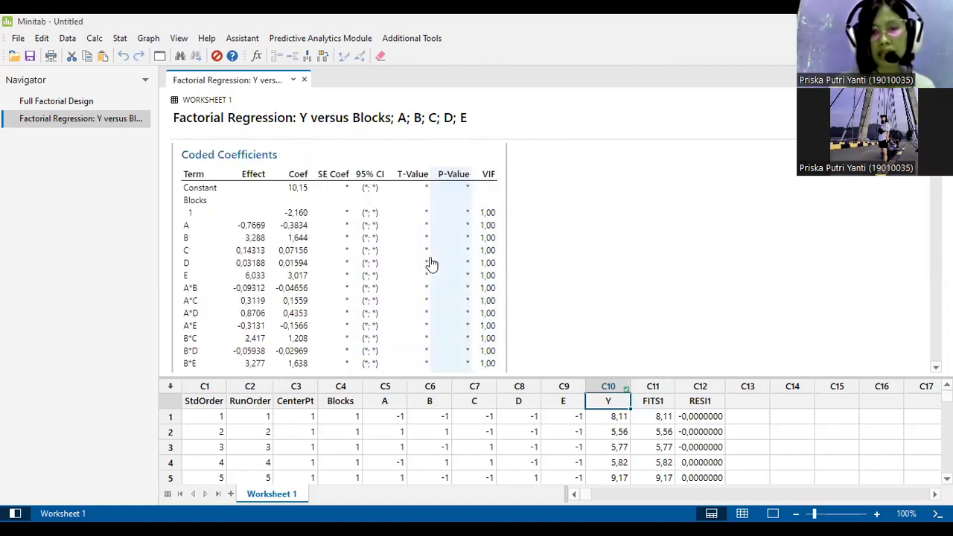
pyautogui.scroll(1, 431, 263)
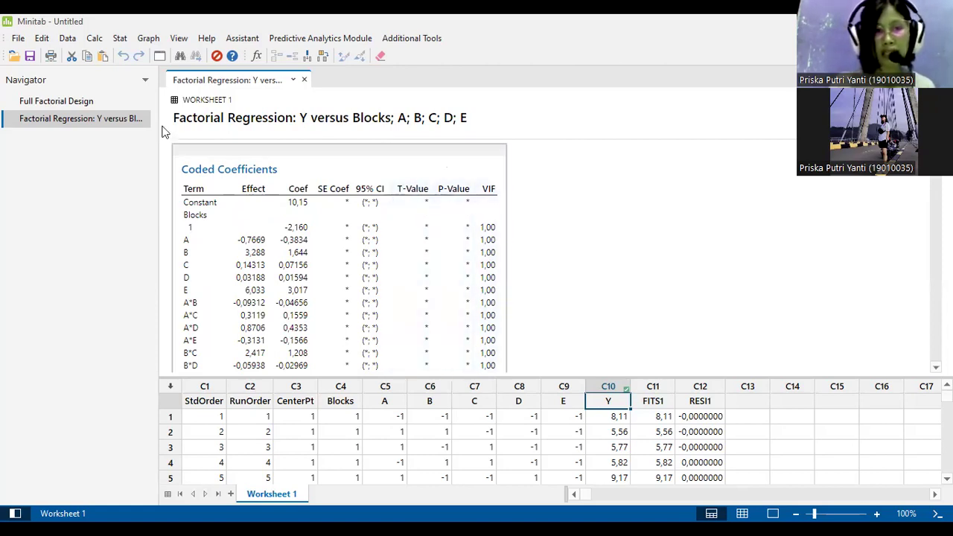
pyautogui.click(121, 38)
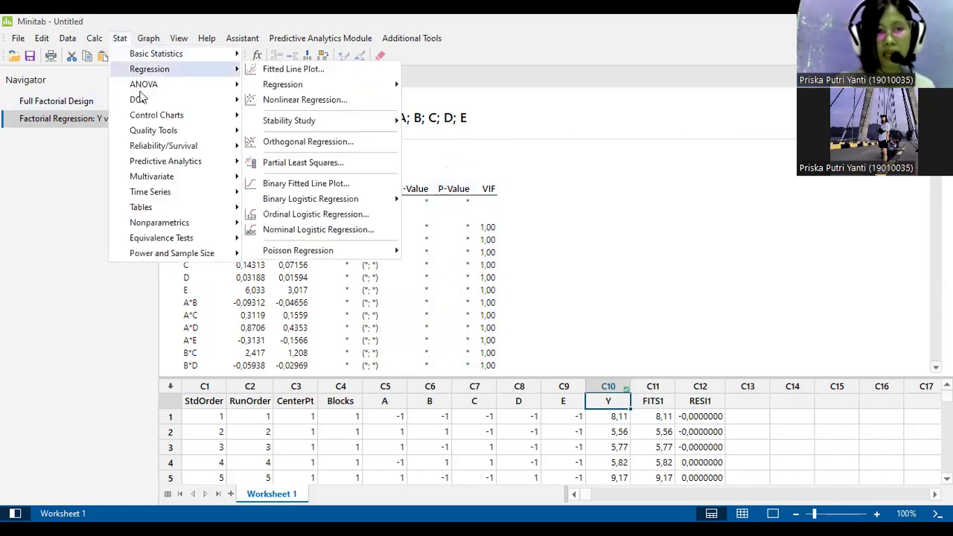
pyautogui.moveTo(141, 99)
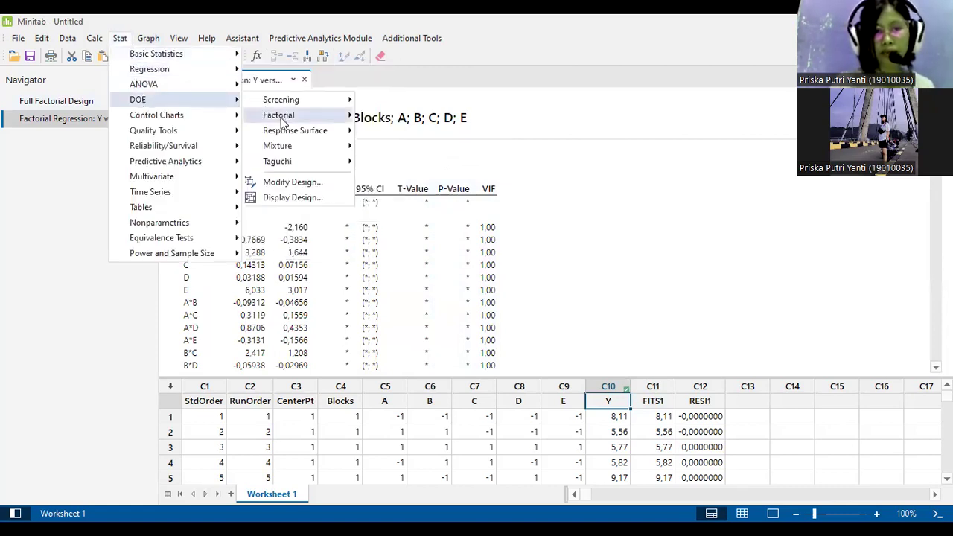
pyautogui.moveTo(283, 119)
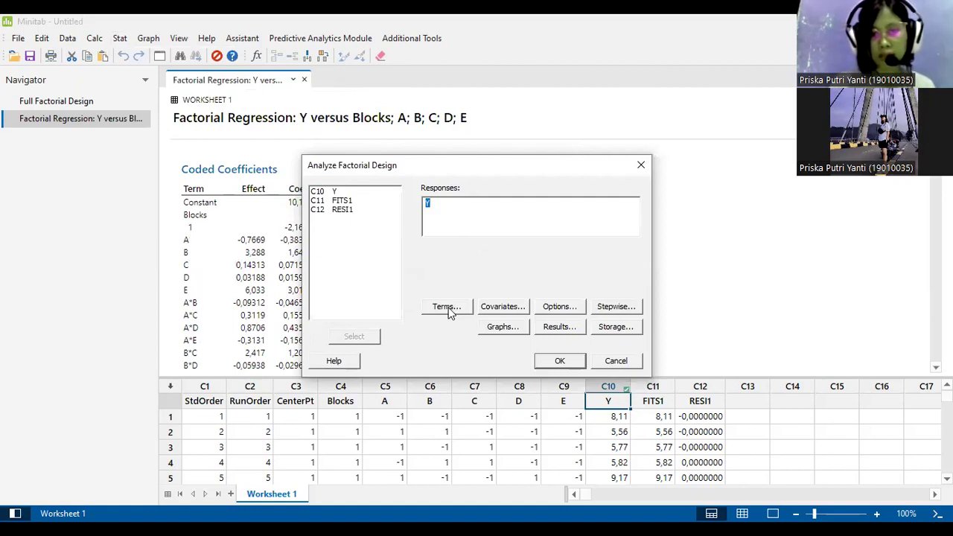
pyautogui.click(447, 307)
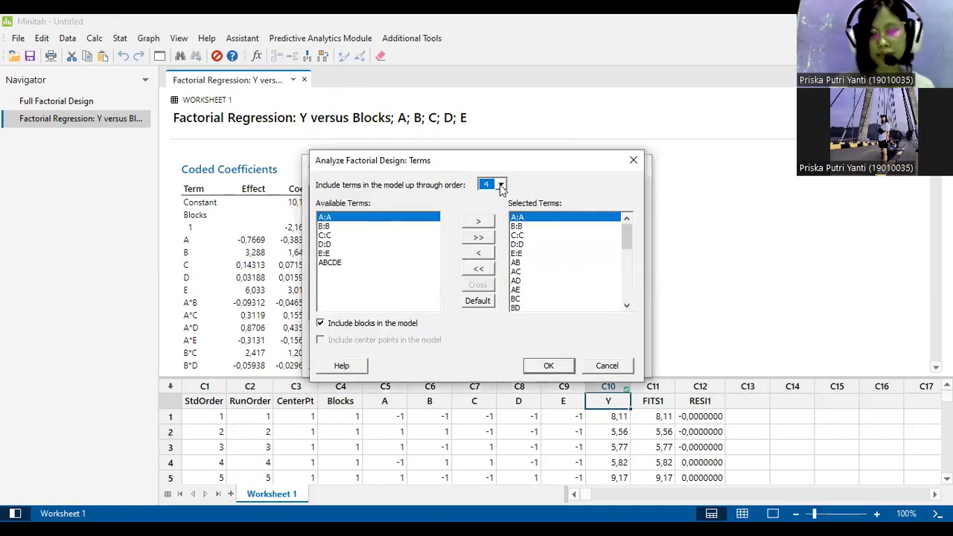
pyautogui.click(501, 185)
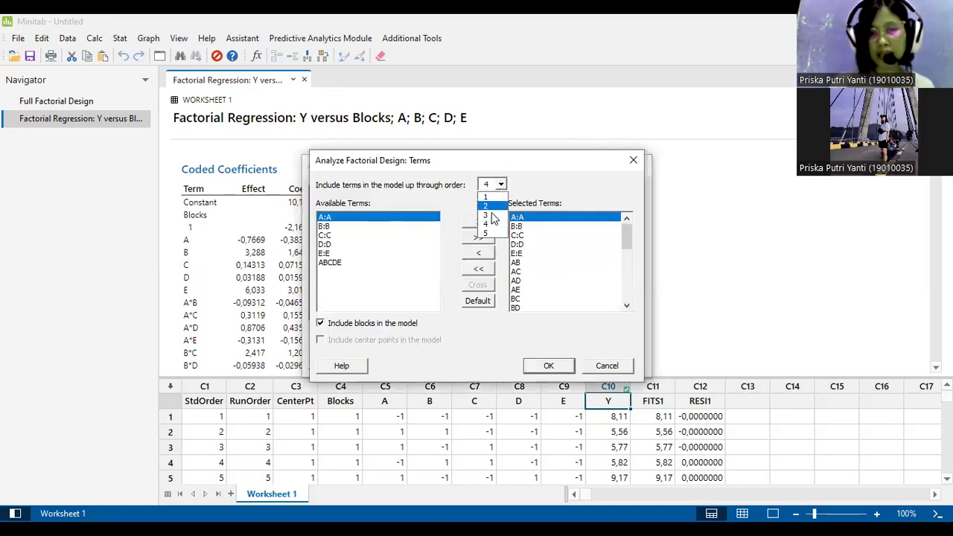
pyautogui.click(491, 217)
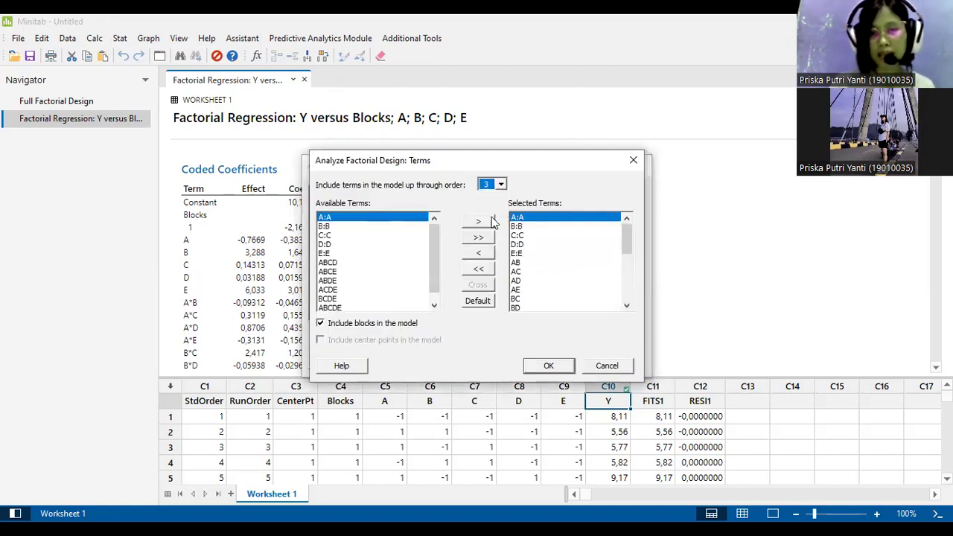
pyautogui.click(549, 367)
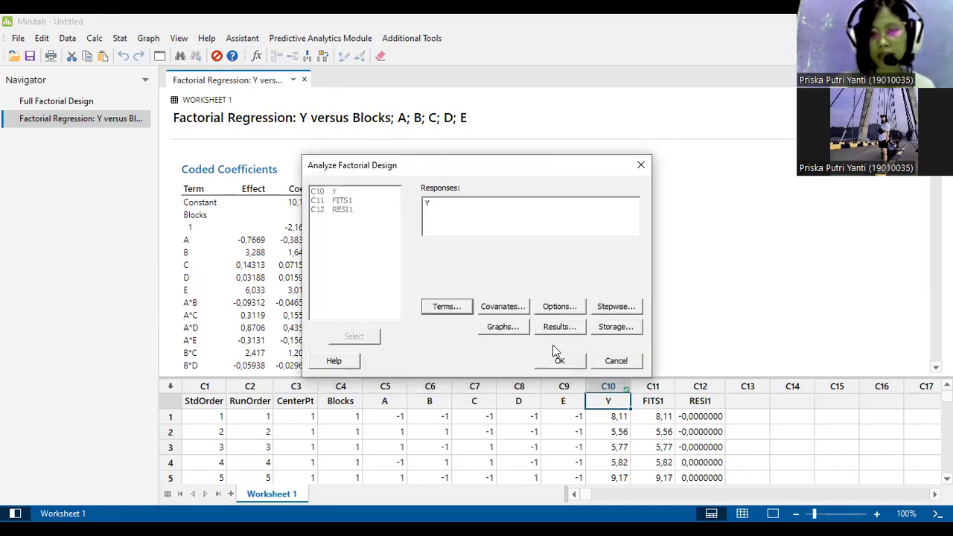
# Keep the Pareto and Normal effects plots, the four-in-one residual plots and the expanded results tables for the analysis of Y
pyautogui.click(504, 331)
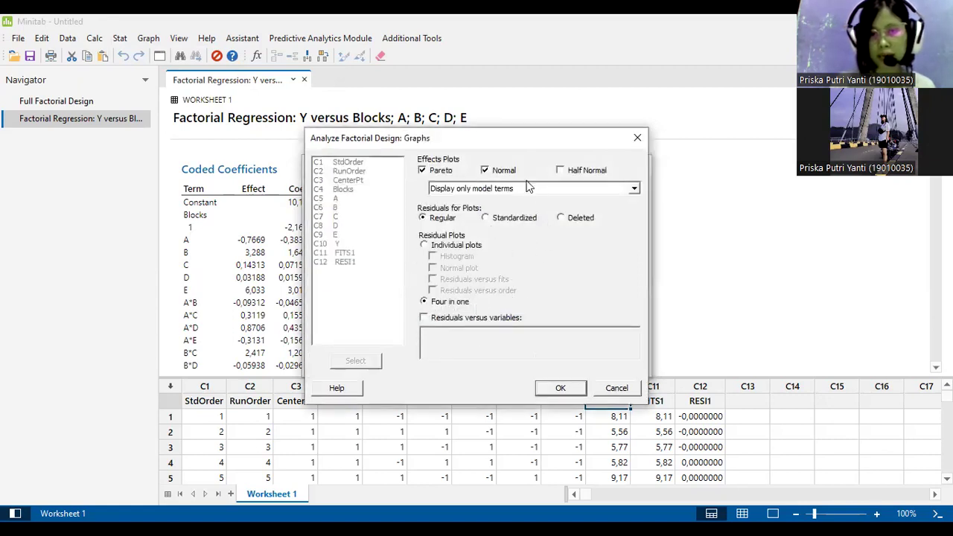
pyautogui.click(568, 393)
pyautogui.click(560, 327)
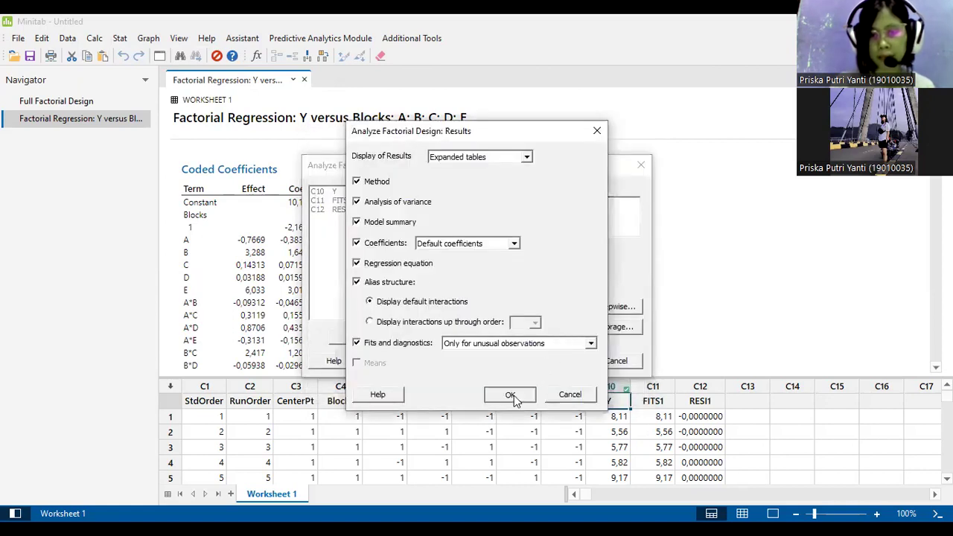
pyautogui.click(510, 395)
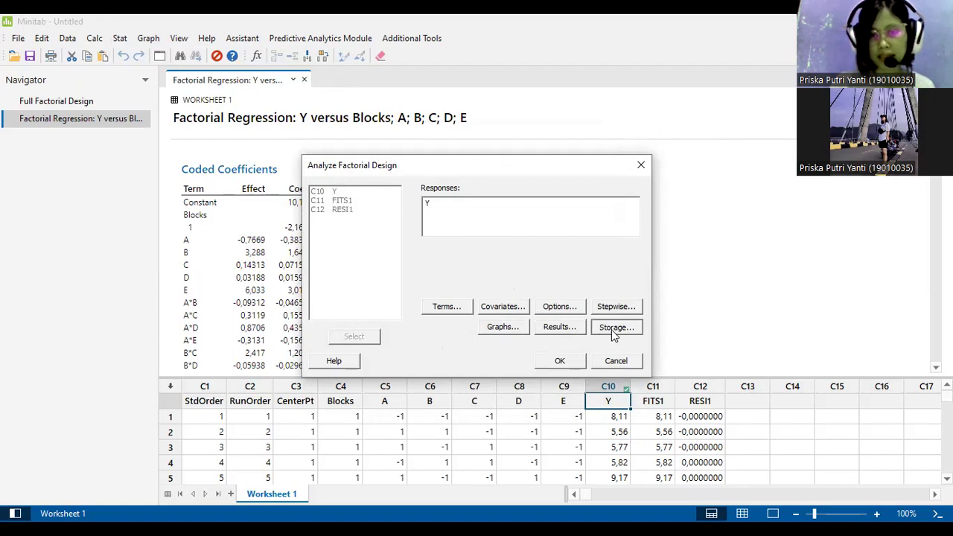
# Keep fits and residuals selected for storage and run the factorial analysis of Y with the reduced model terms
pyautogui.click(614, 330)
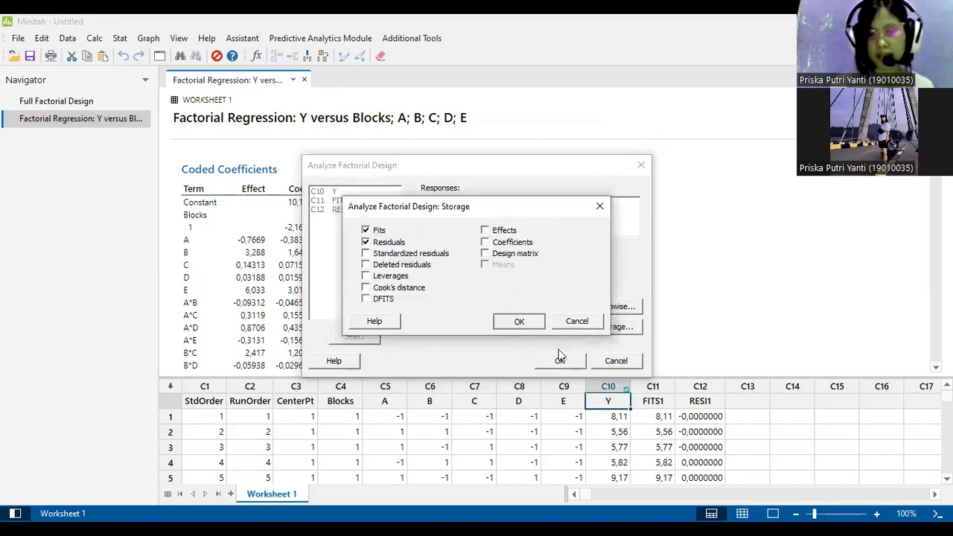
pyautogui.click(519, 321)
pyautogui.click(560, 361)
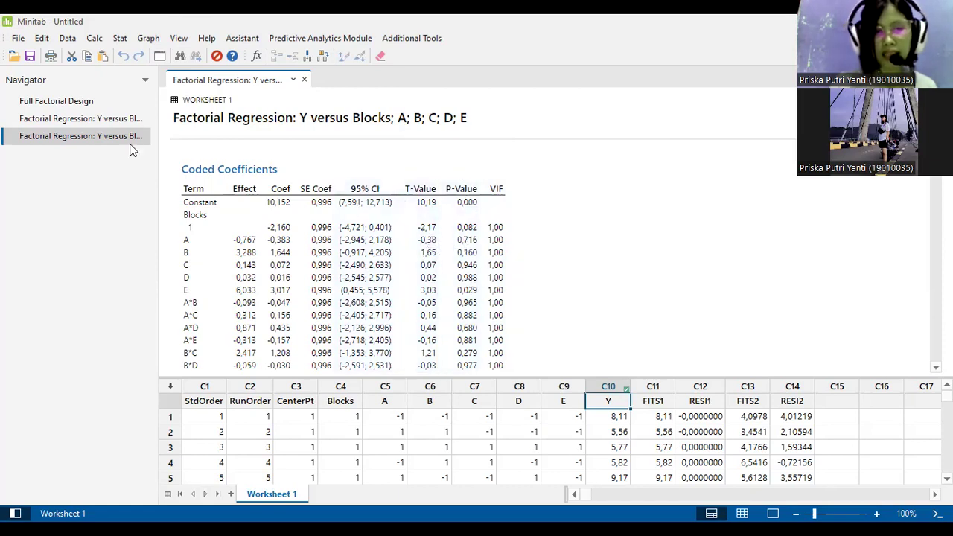
# Examine the newest factorial regression's residual plots for Y: normal probability, versus fits, histogram and versus order
pyautogui.click(120, 118)
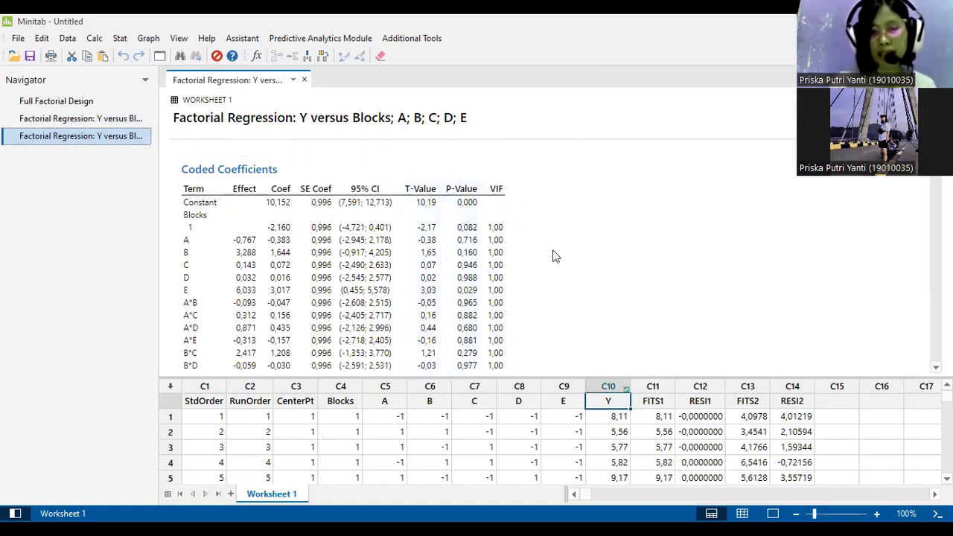
pyautogui.scroll(-1, 555, 256)
pyautogui.scroll(-2, 555, 256)
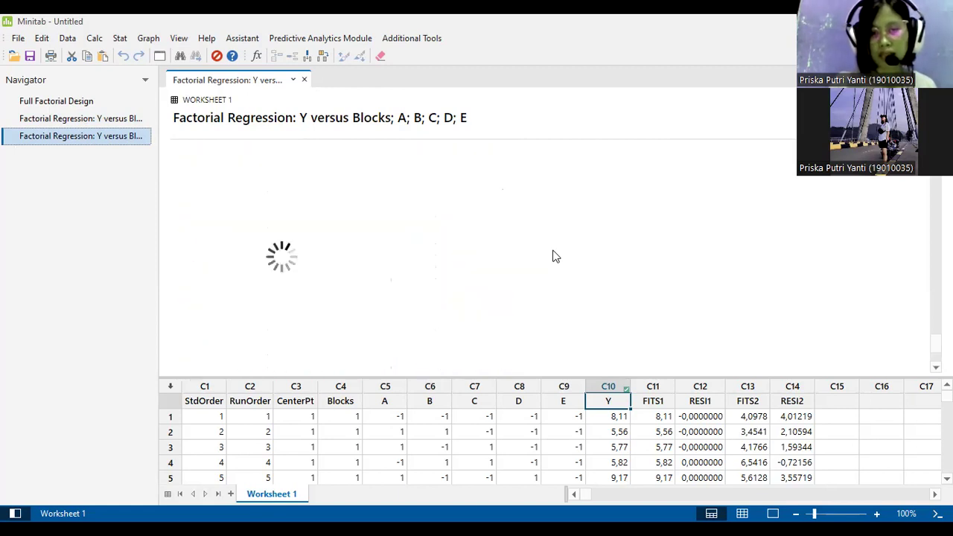
pyautogui.scroll(-2, 554, 256)
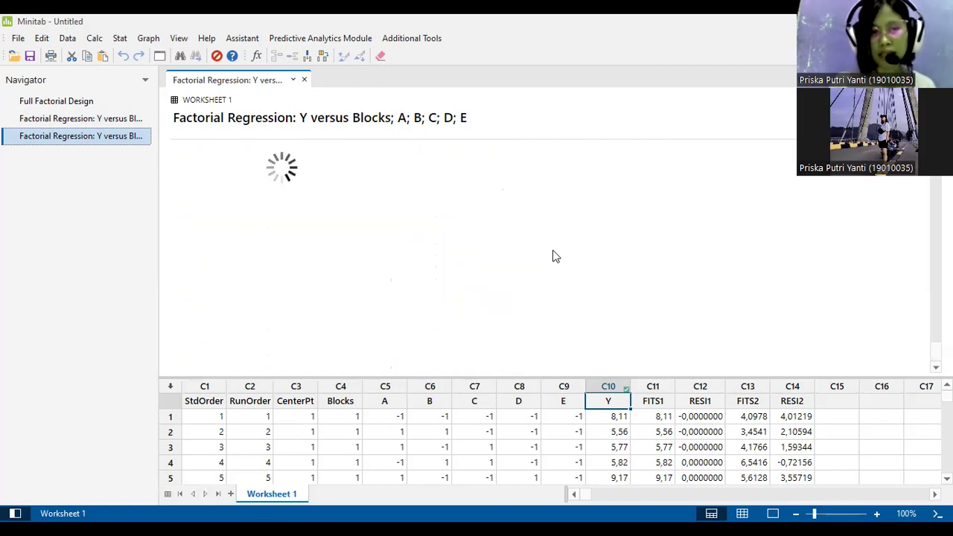
pyautogui.click(505, 212)
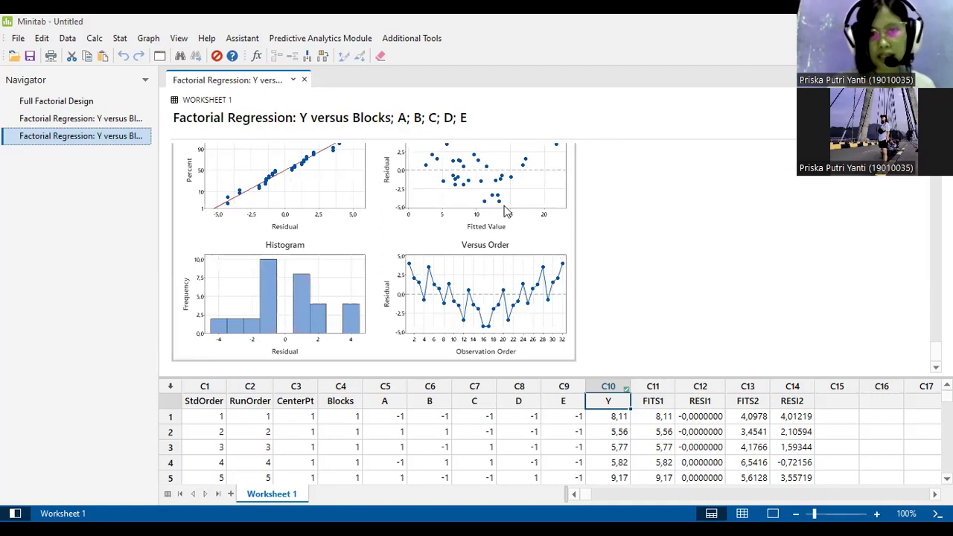
pyautogui.scroll(3, 505, 212)
pyautogui.scroll(-1, 505, 212)
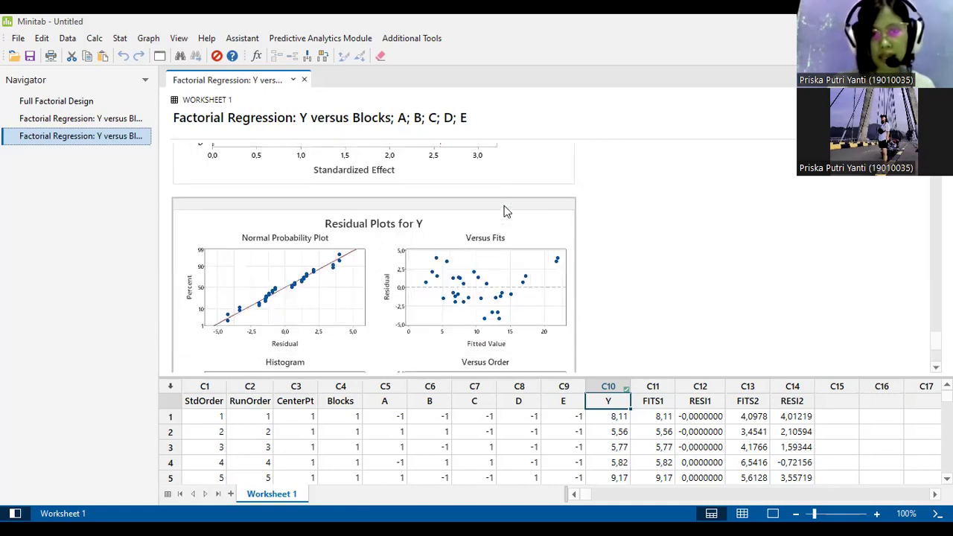
pyautogui.scroll(-3, 504, 212)
pyautogui.scroll(3, 505, 212)
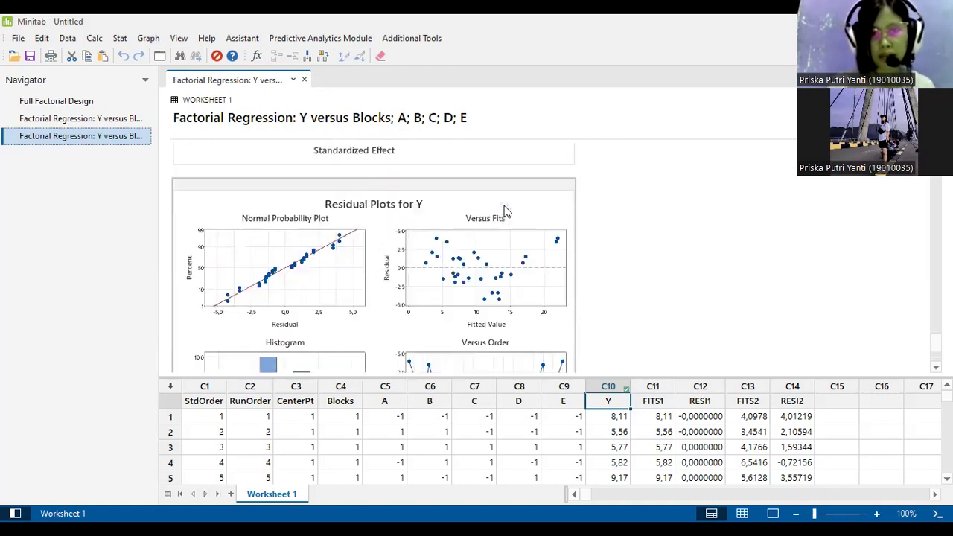
pyautogui.scroll(-1, 505, 212)
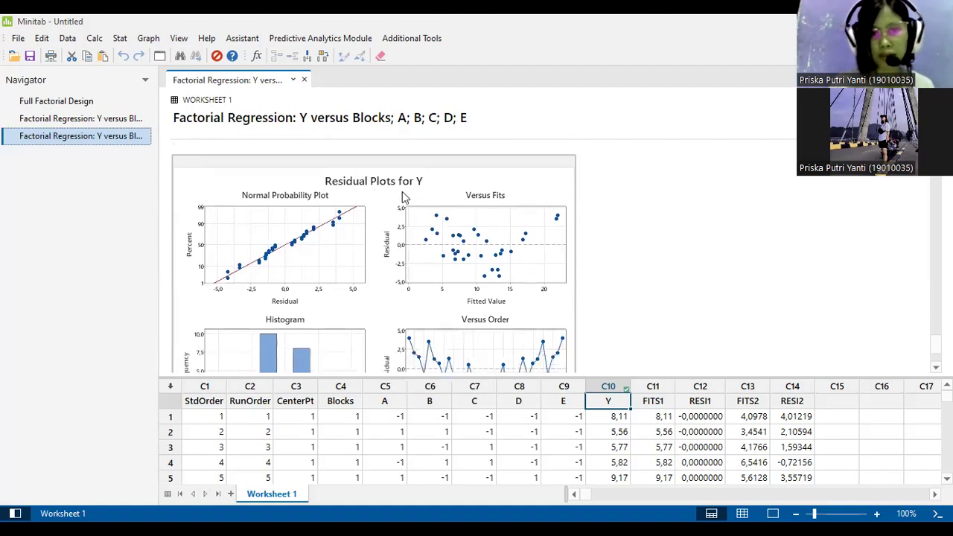
pyautogui.scroll(-1, 401, 195)
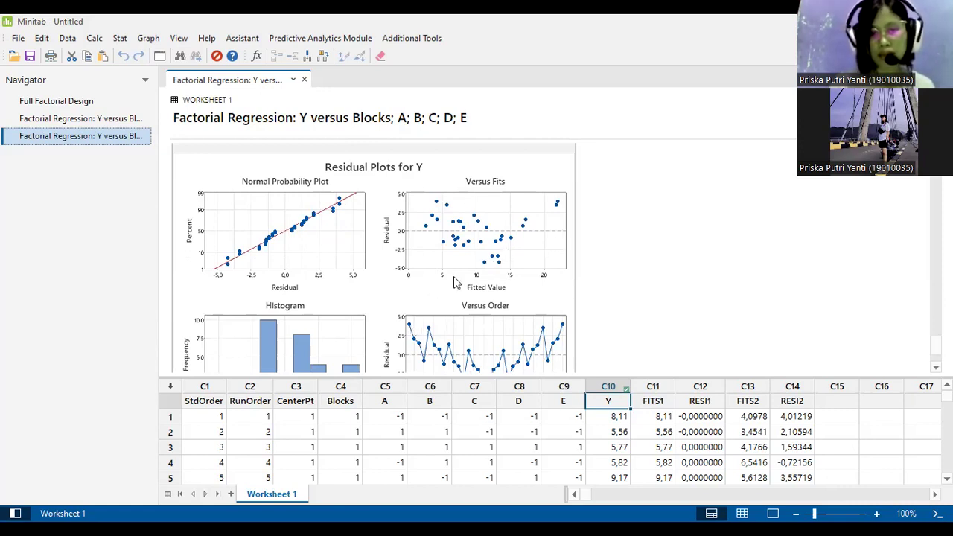
pyautogui.scroll(-2, 456, 278)
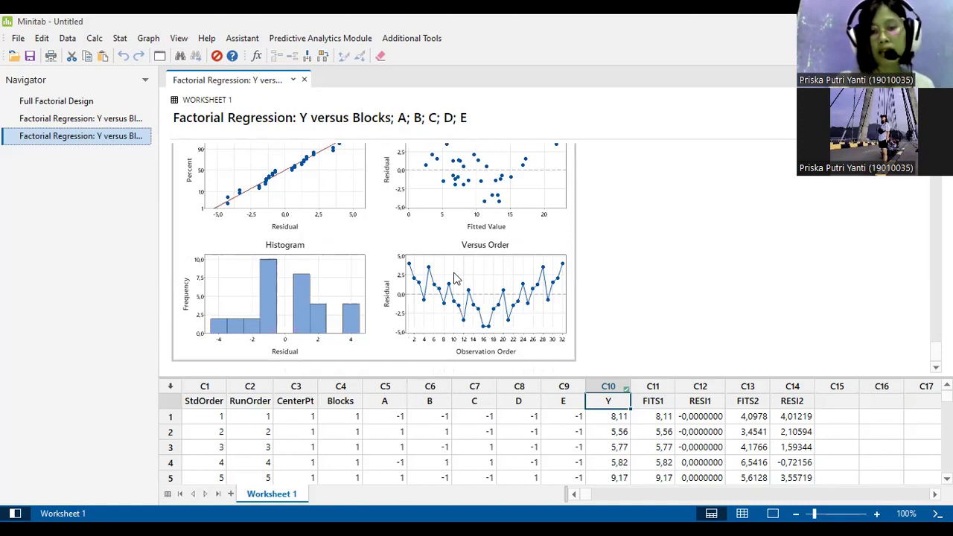